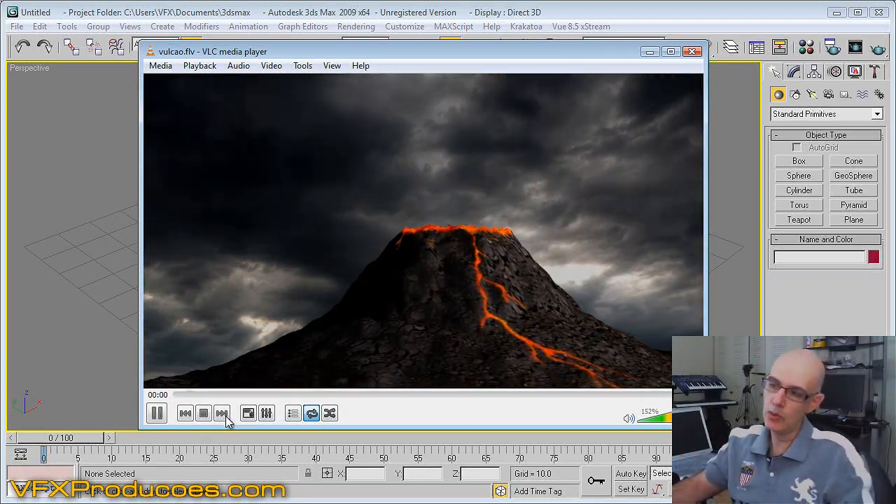
- Pause the vulcao.flv reference video and minimize the player to switch to 3ds Max
key("space")
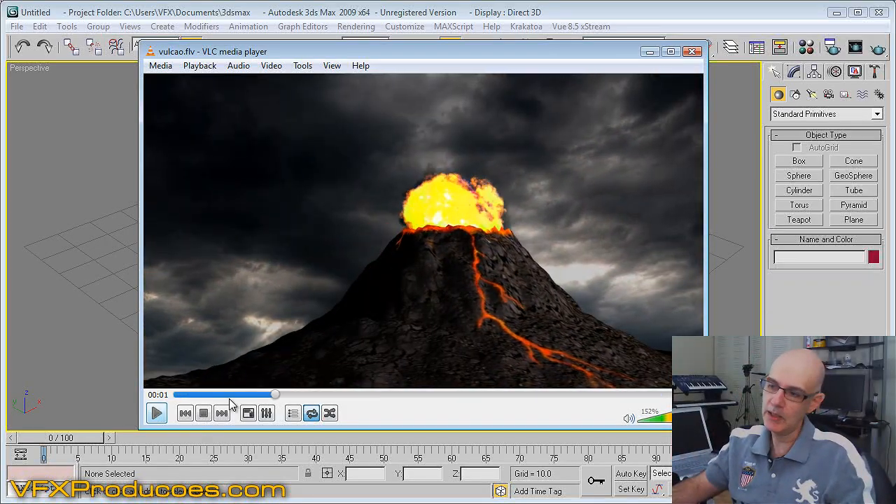
left_click(650, 52)
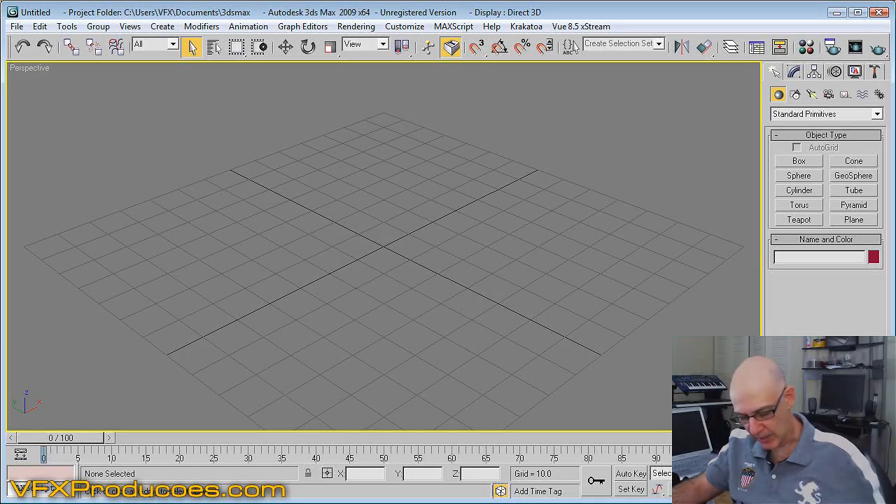
key("alt+w")
key("alt+w")
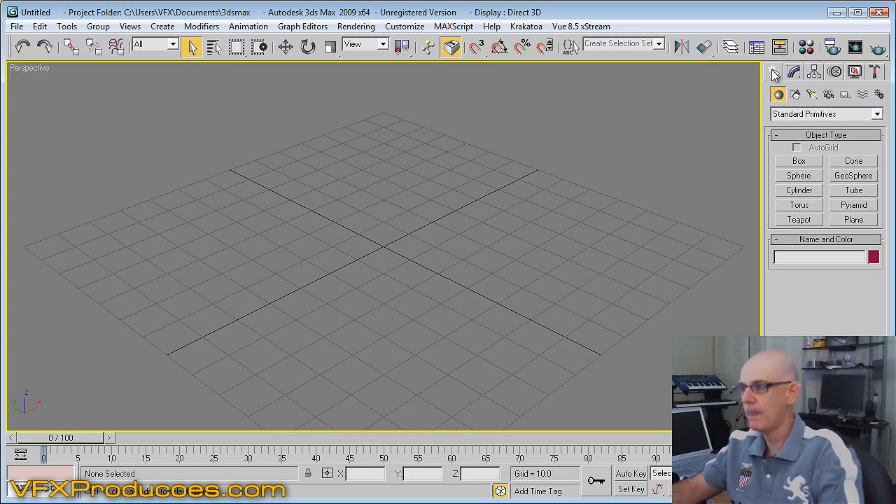
- Create a 140 by 140 plane over the grid with 100 length and width segments, and display its edged faces
left_click(853, 219)
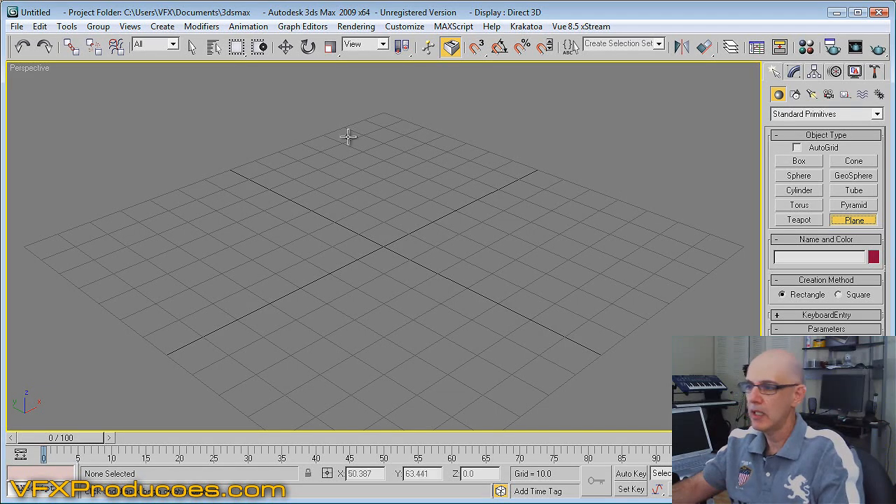
left_click_drag(81, 233, 707, 252)
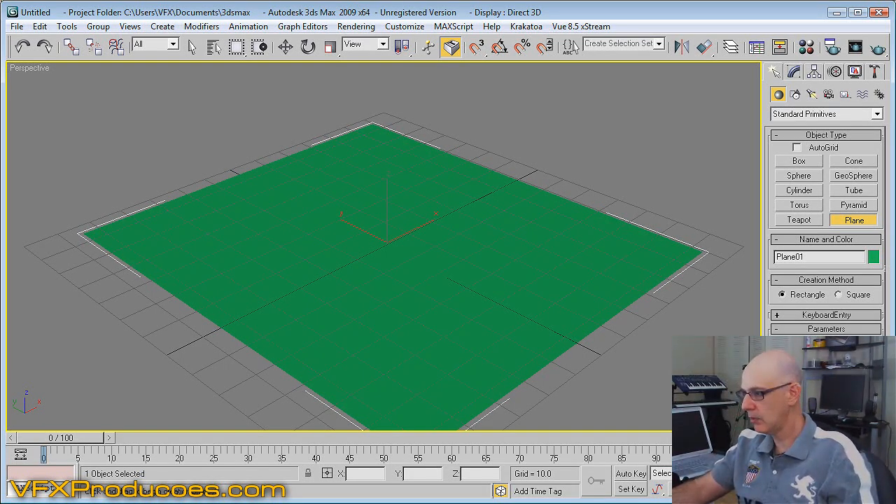
key("Tab")
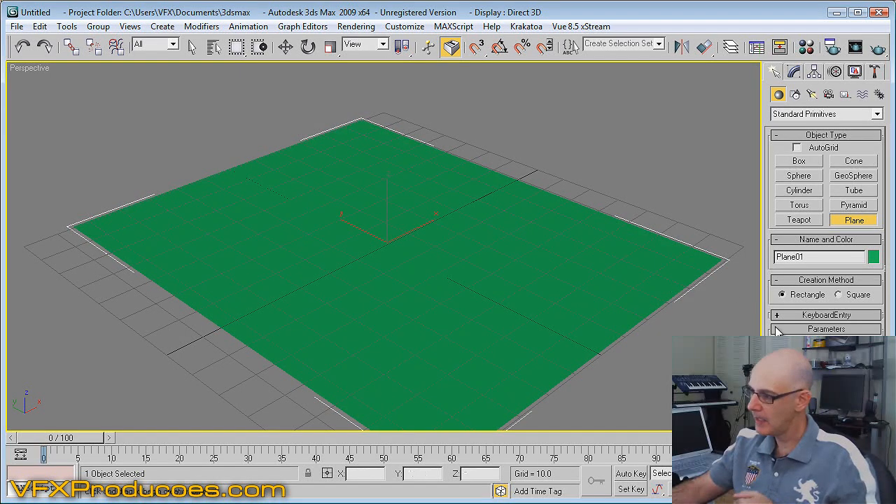
key("Return")
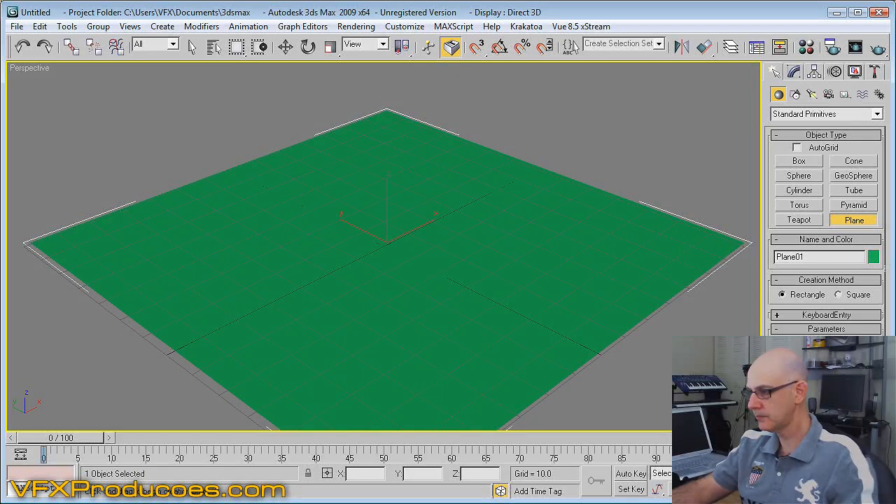
left_click(538, 236)
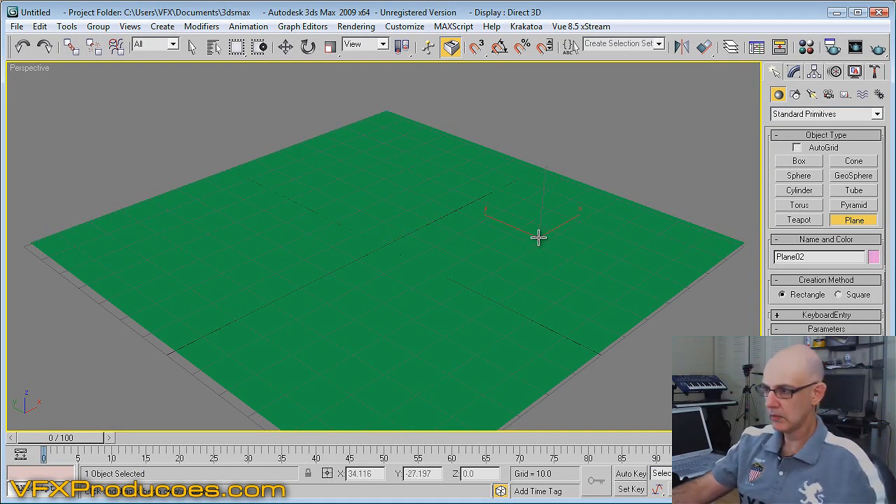
key("F4")
scroll(477, 96, "down", 3)
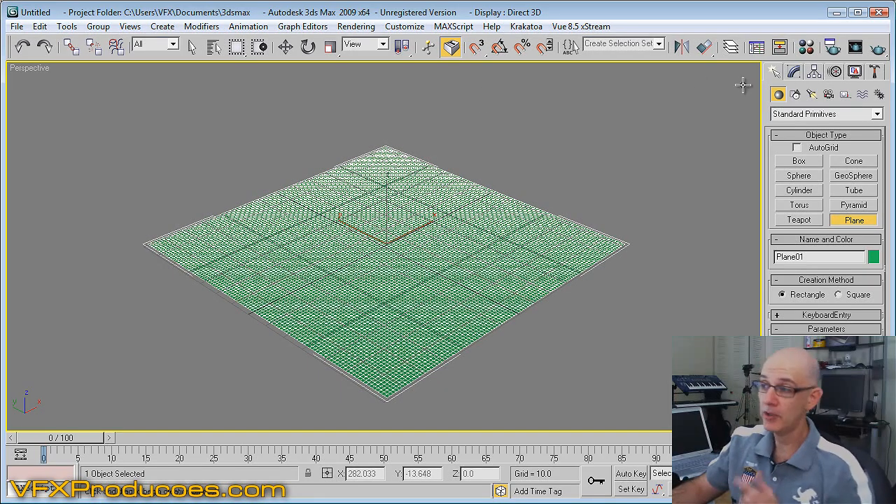
- Open the Material Editor and load a Gradient Ramp map into the first sample slot
left_click(807, 48)
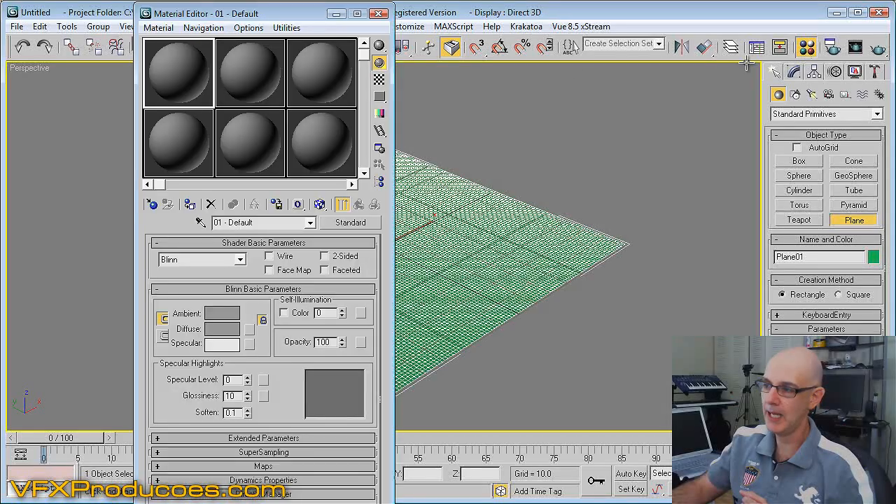
left_click_drag(392, 503, 392, 473)
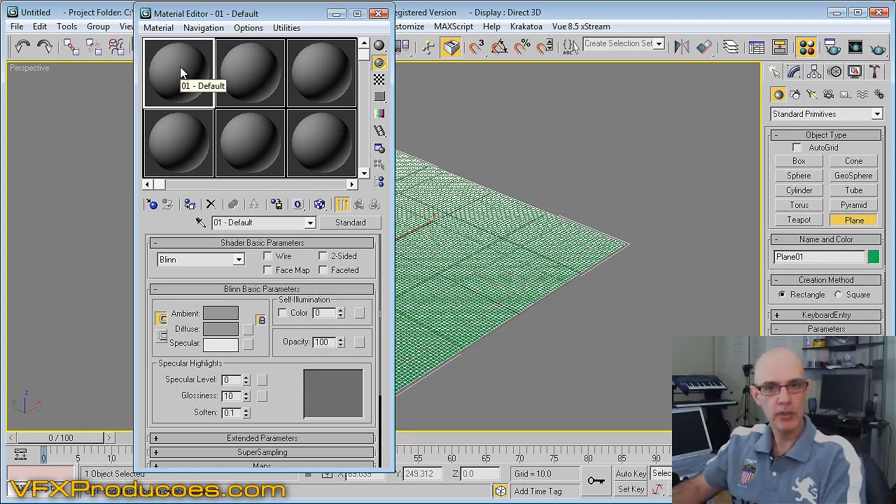
left_click(153, 205)
left_click_drag(370, 91, 359, 26)
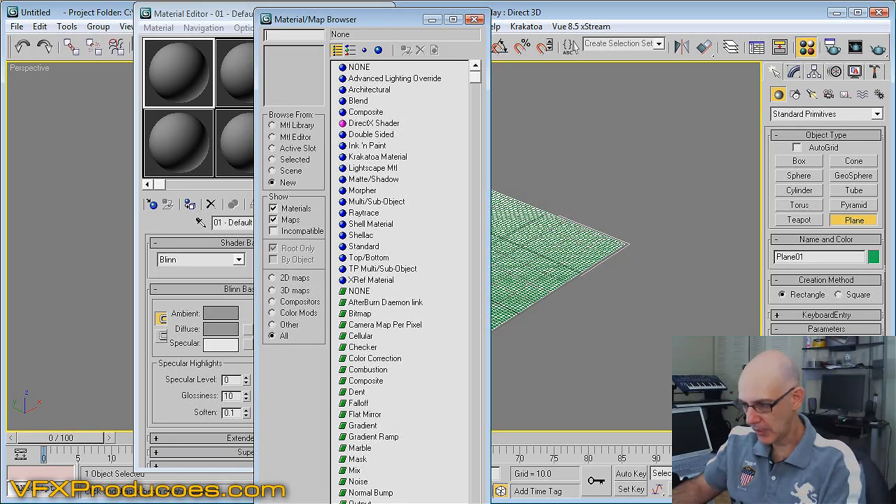
left_click_drag(484, 502, 490, 459)
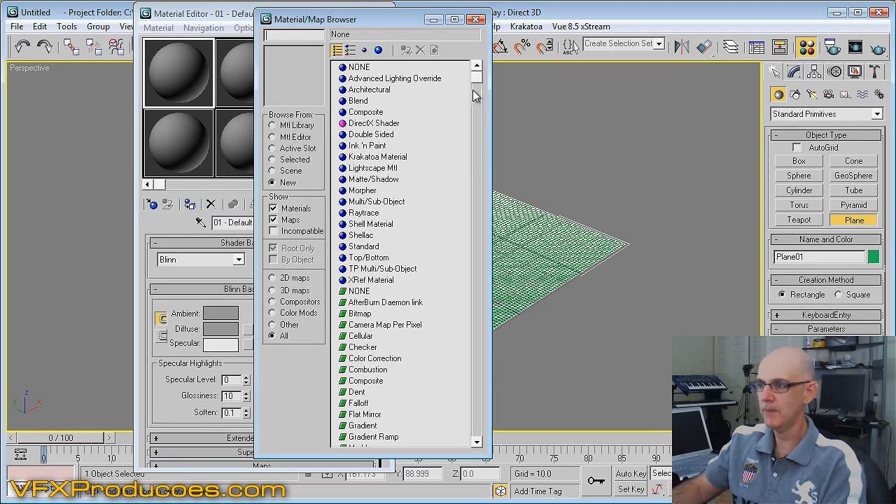
left_click_drag(480, 75, 477, 397)
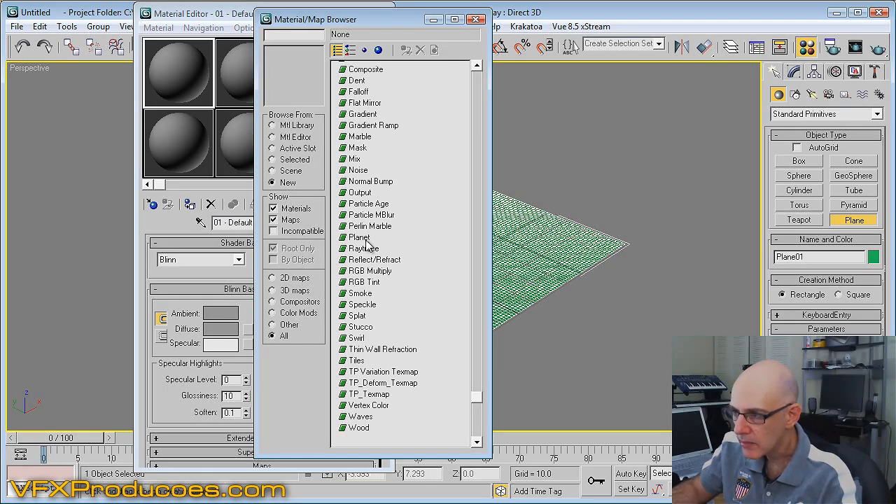
double_click(395, 126)
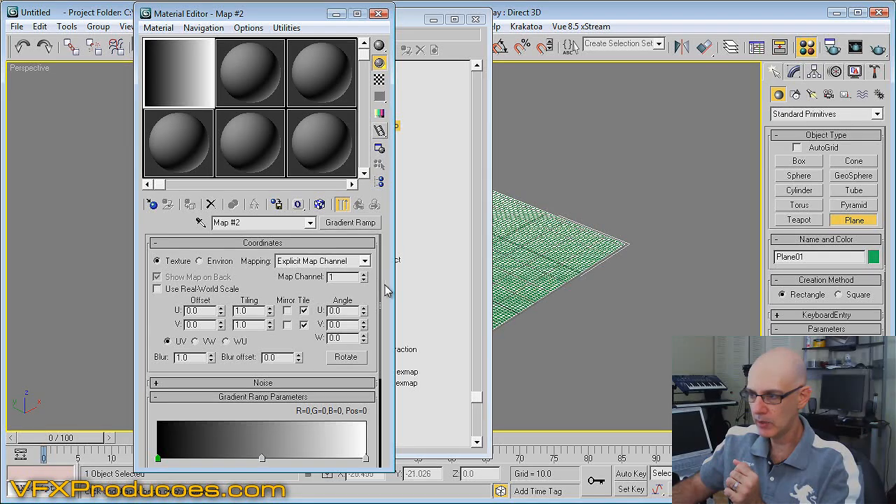
- Set the Gradient Ramp's gradient type to Radial
scroll(266, 336, "down", 3)
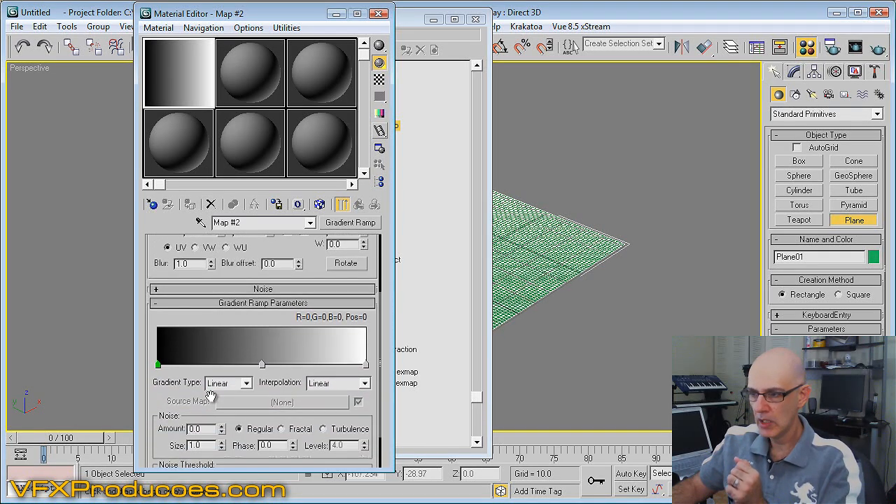
left_click(222, 383)
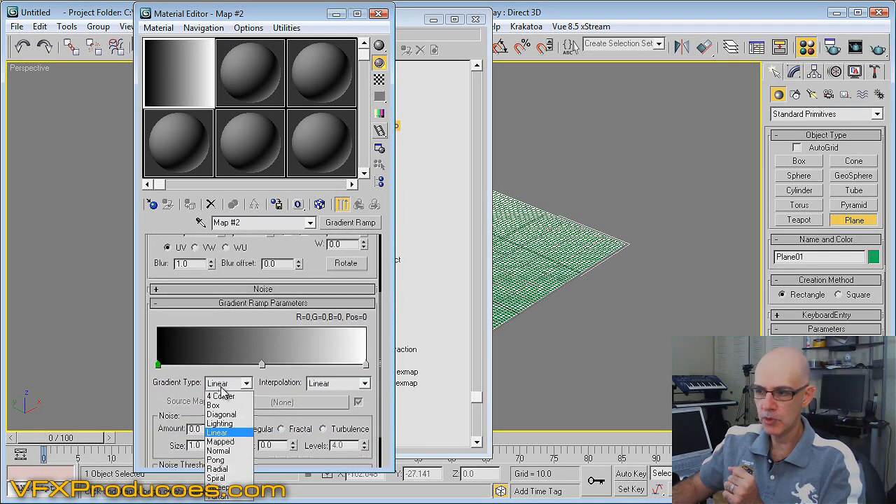
left_click(226, 468)
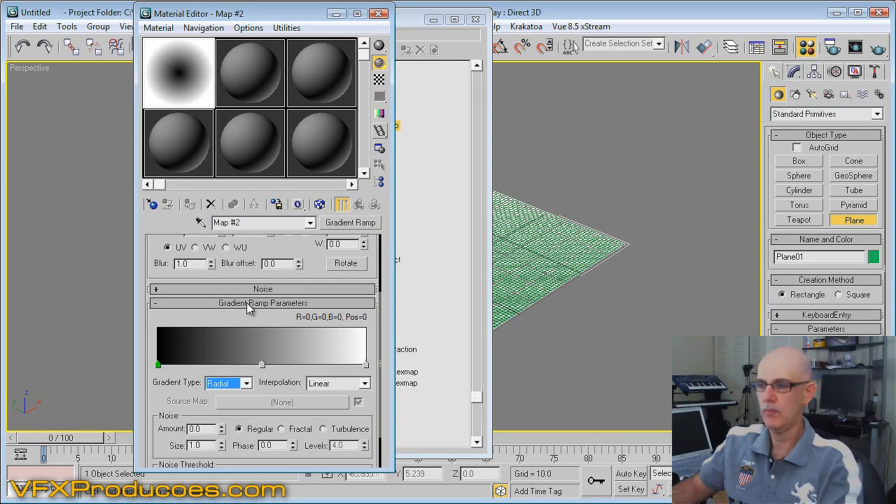
- Change the ramp's color flag at position 0 to pure white (255, 255, 255)
left_click(159, 366)
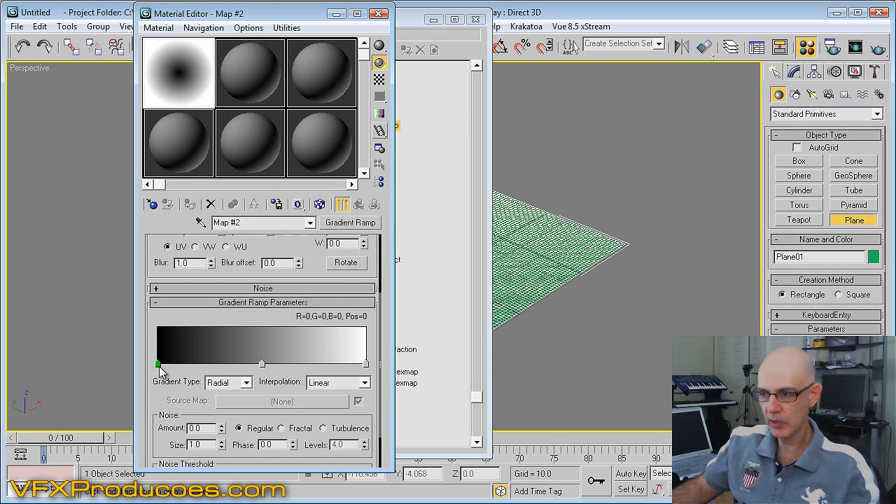
double_click(160, 366)
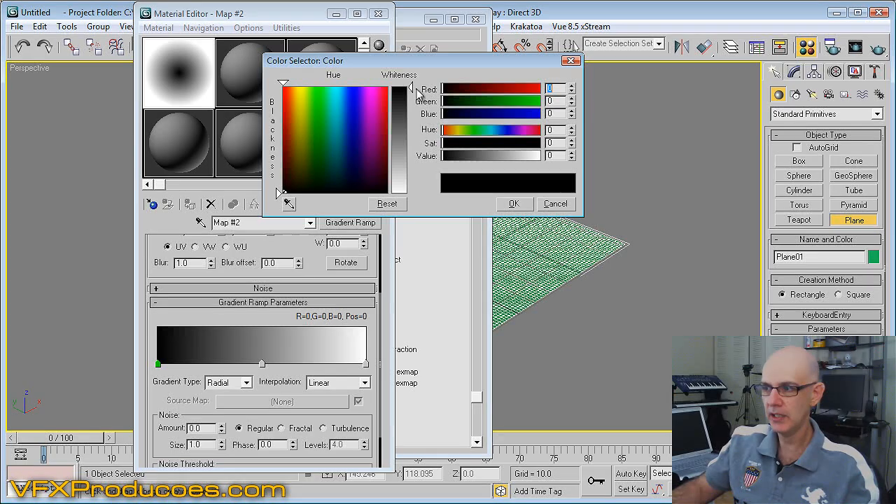
left_click_drag(414, 85, 418, 196)
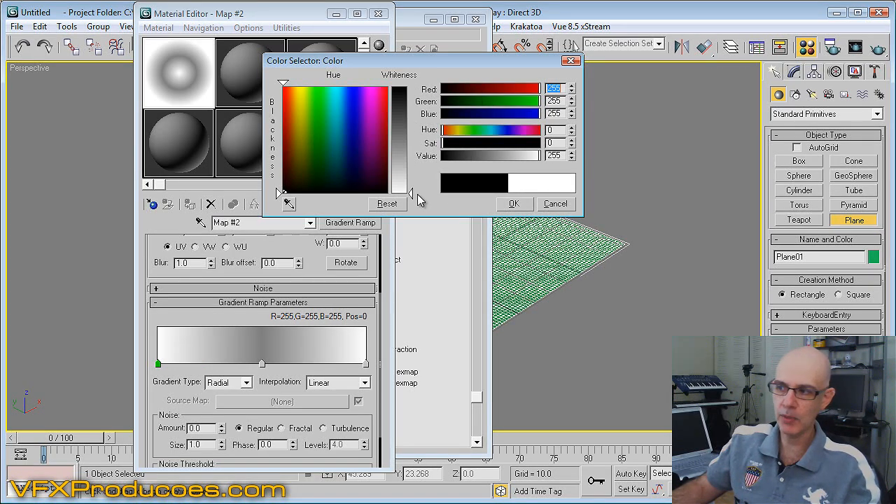
left_click(514, 204)
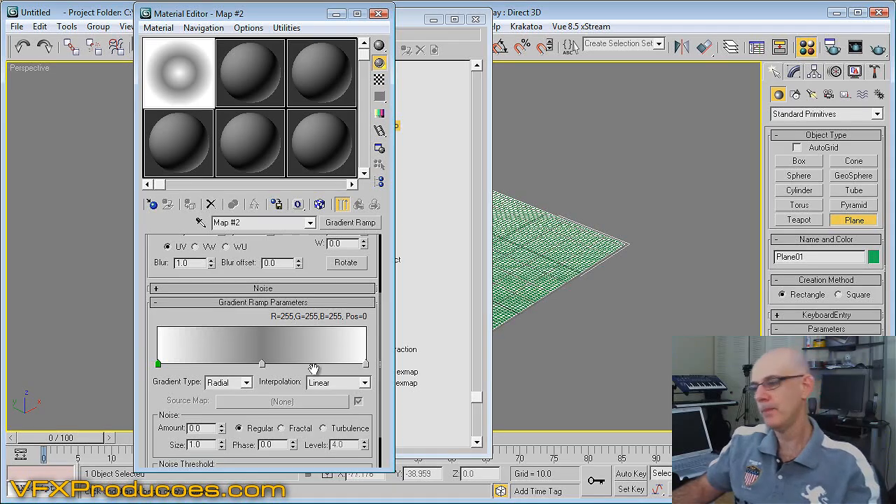
- Change the ramp's color flag at position 100 to black (0, 0, 0) and close the Material/Map Browser
double_click(367, 363)
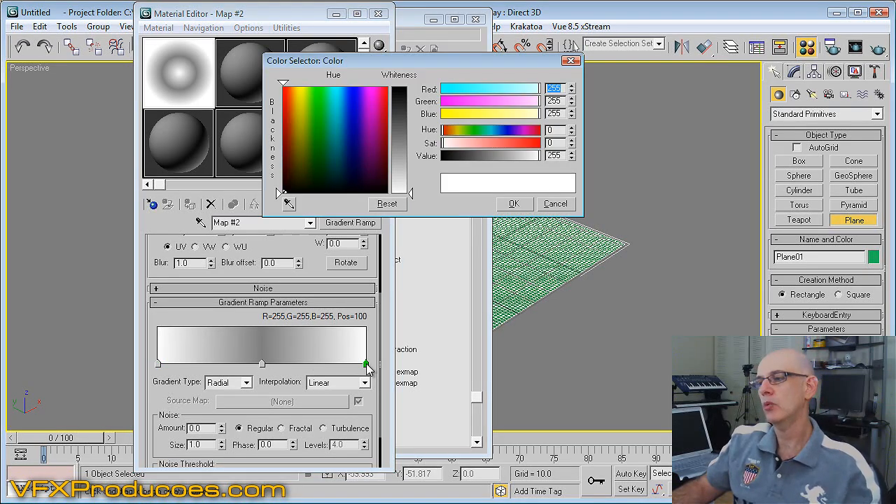
left_click_drag(411, 192, 413, 91)
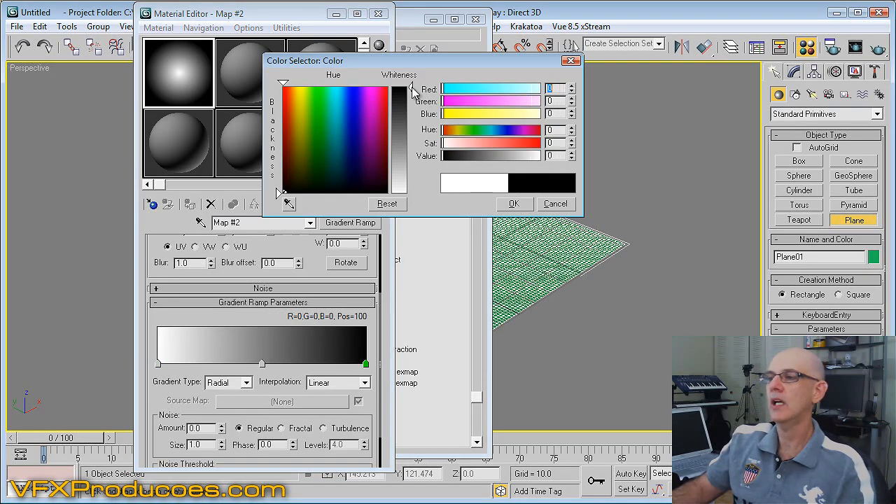
left_click(525, 200)
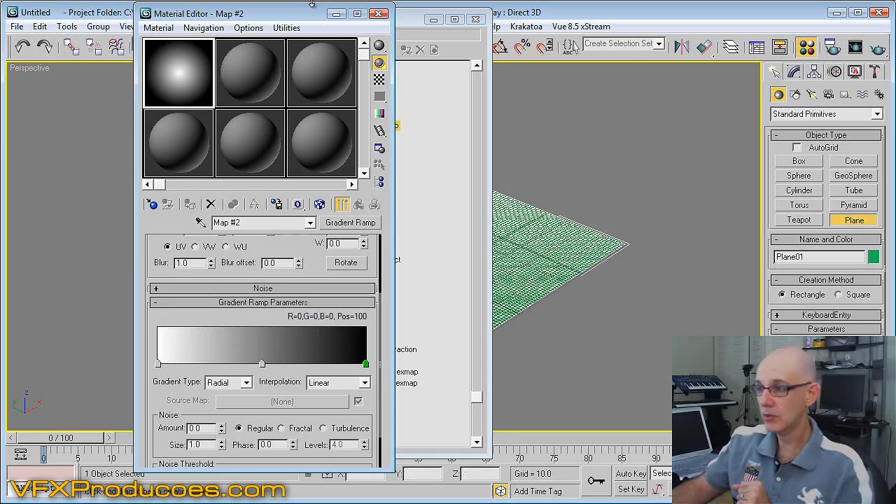
left_click(418, 19)
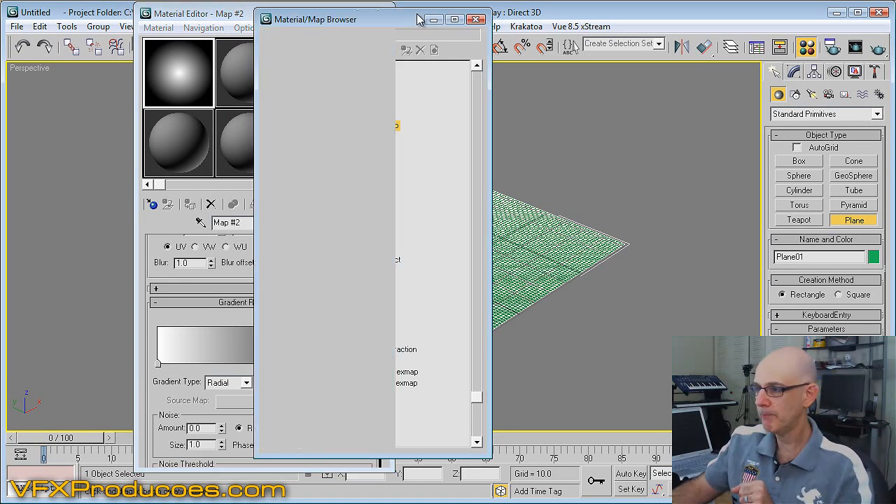
left_click(475, 18)
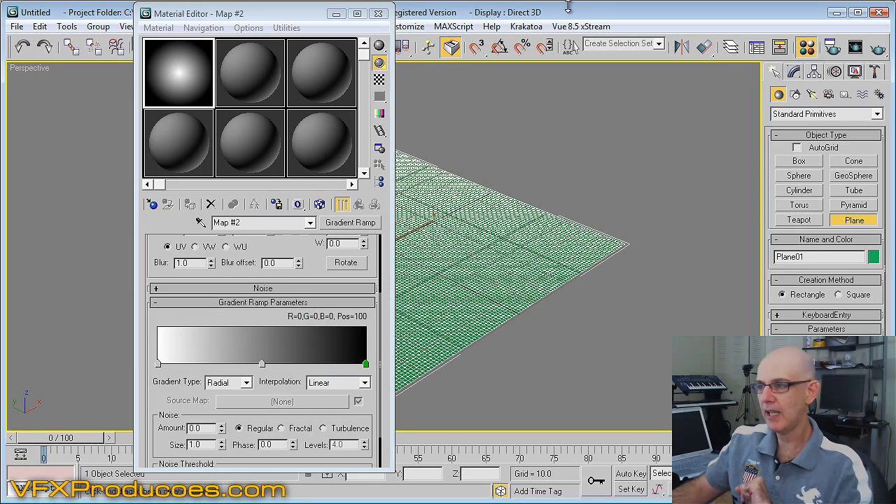
- Add a Displace modifier to the plane
left_click(798, 74)
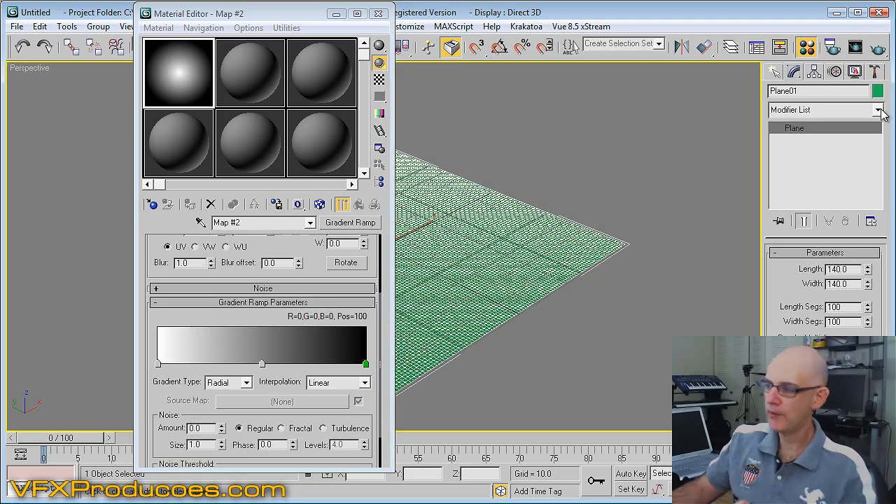
left_click(879, 111)
left_click_drag(883, 154, 884, 259)
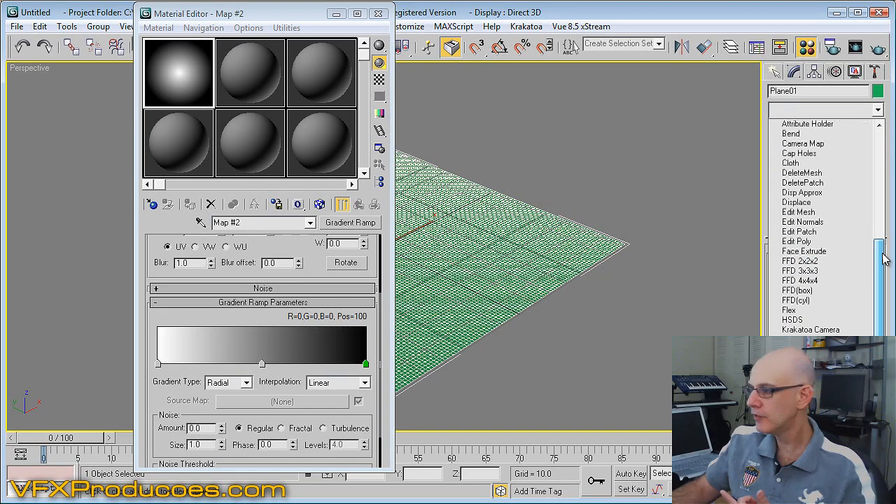
left_click(812, 204)
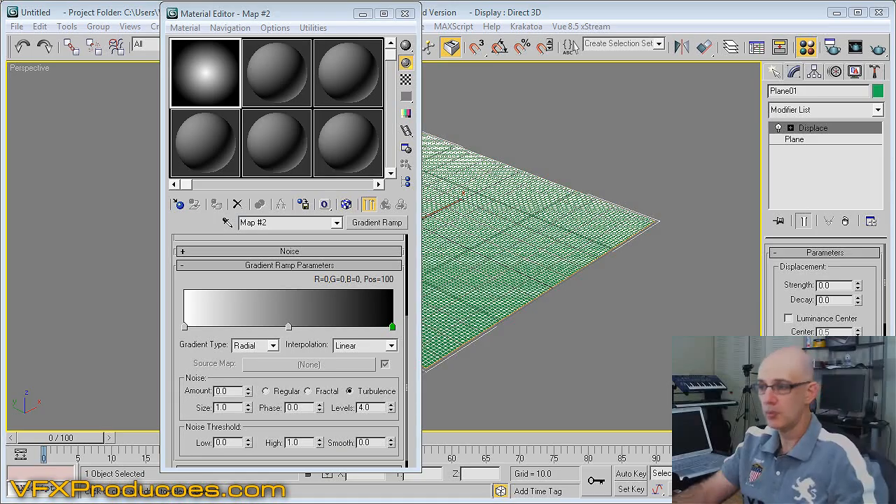
- Assign the Gradient Ramp from the first sample slot as an instance to the Displace modifier's image map
left_click_drag(322, 15, 208, 16)
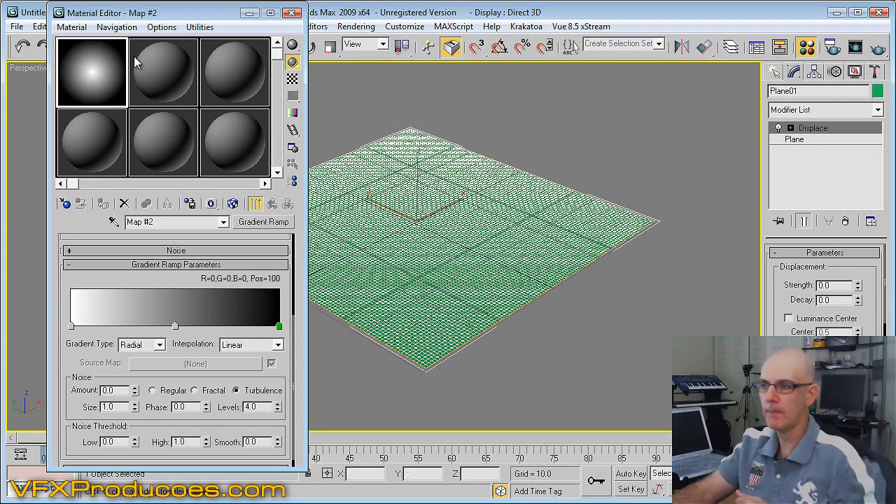
left_click_drag(870, 355, 870, 237)
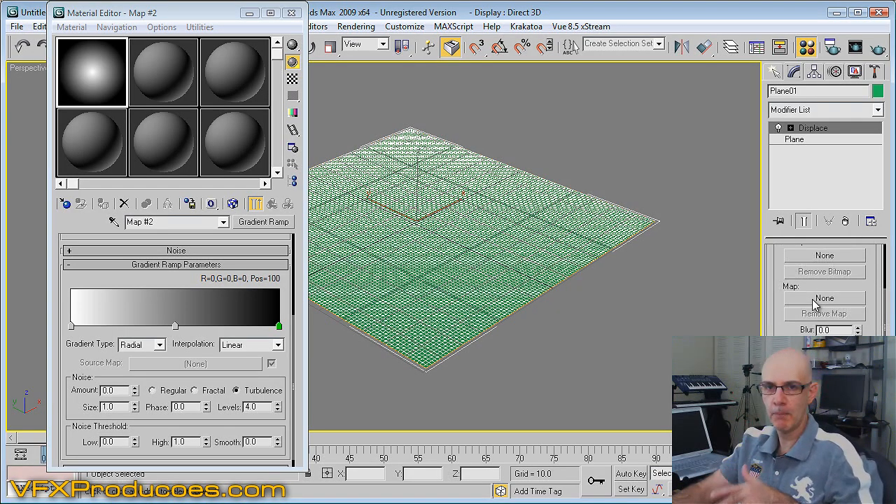
left_click_drag(91, 73, 826, 301)
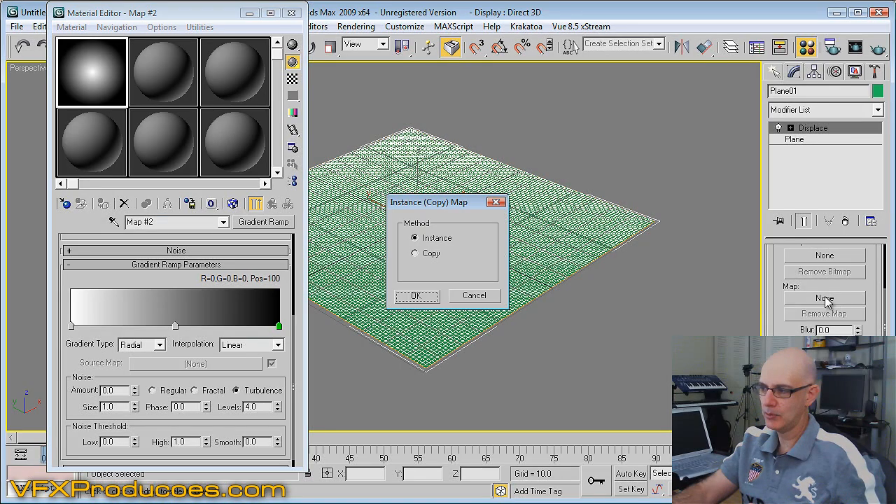
left_click(418, 297)
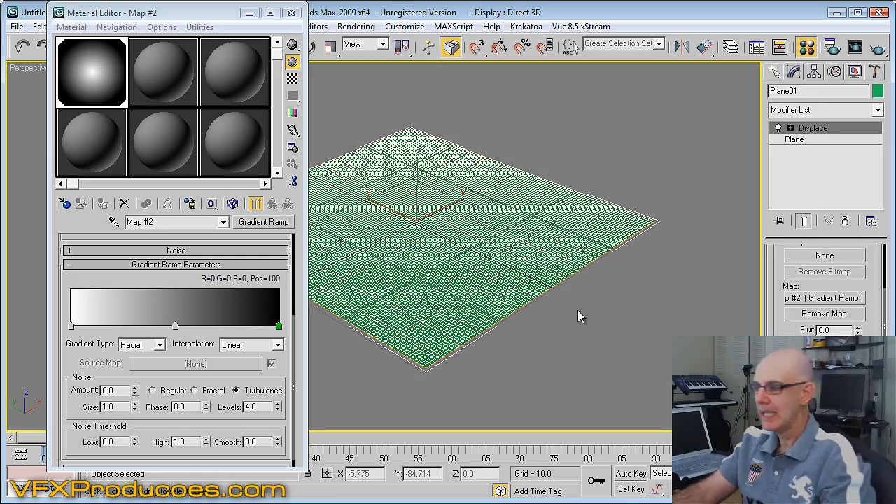
scroll(888, 306, "up", 5)
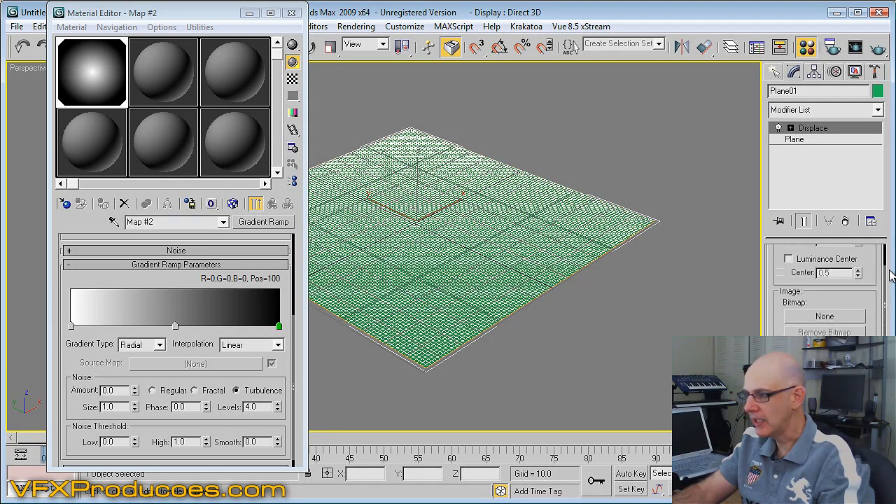
- Set the Displace modifier's strength to 70 so the plane rises into a cone
left_click_drag(858, 289, 827, 158)
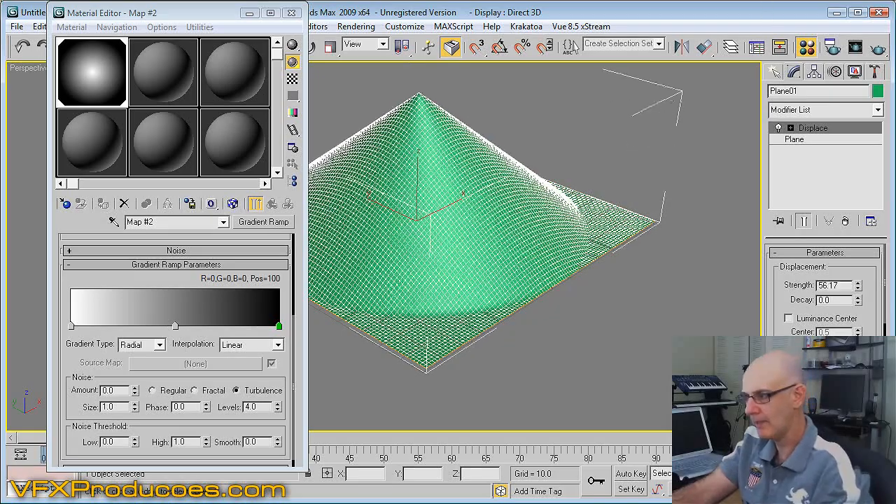
double_click(845, 283)
type("70")
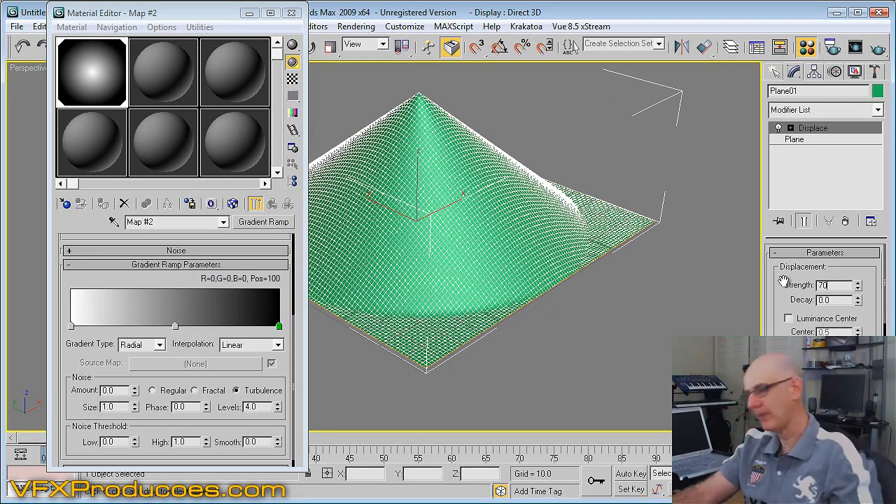
key("Return")
middle_click_drag(601, 318, 670, 366, "alt")
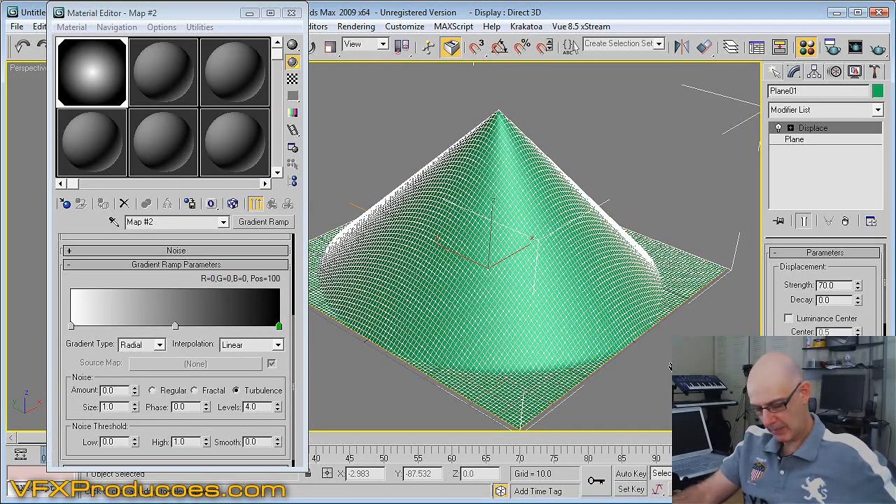
middle_click_drag(670, 366, 668, 352, "alt")
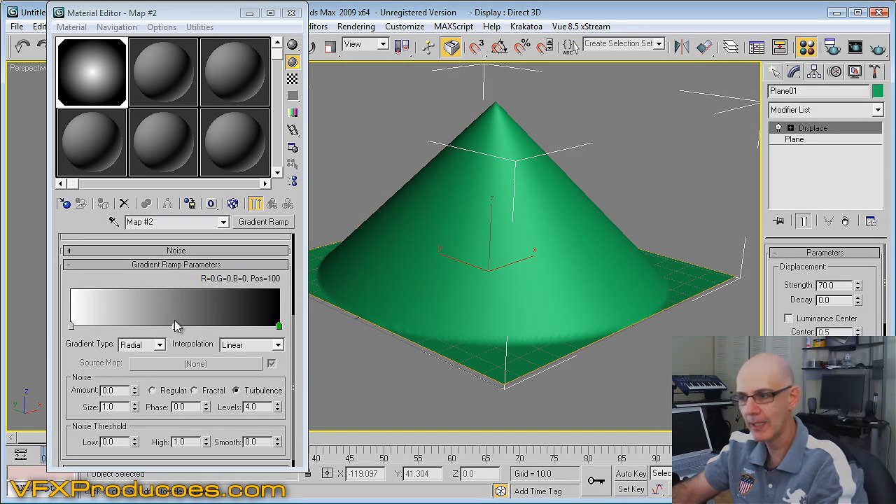
- Add a ramp flag at position 93 and make it black (0, 0, 0) to flatten the cone's outer base
left_click(280, 327)
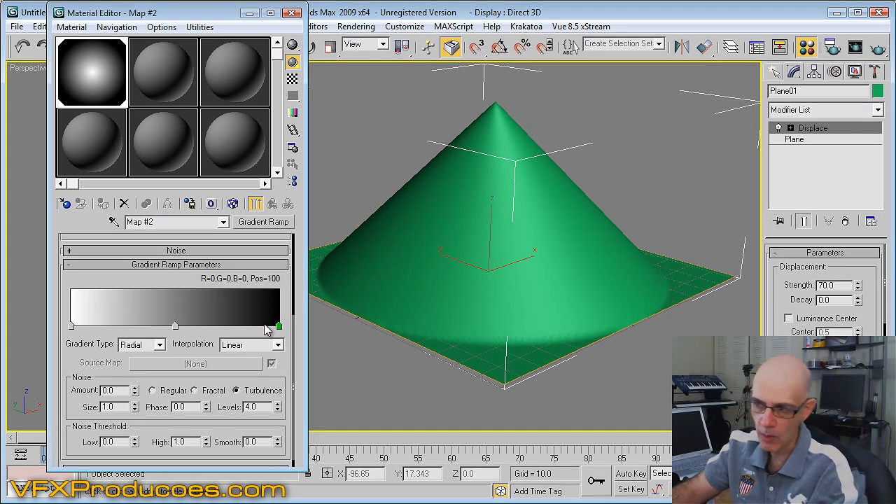
left_click(264, 328)
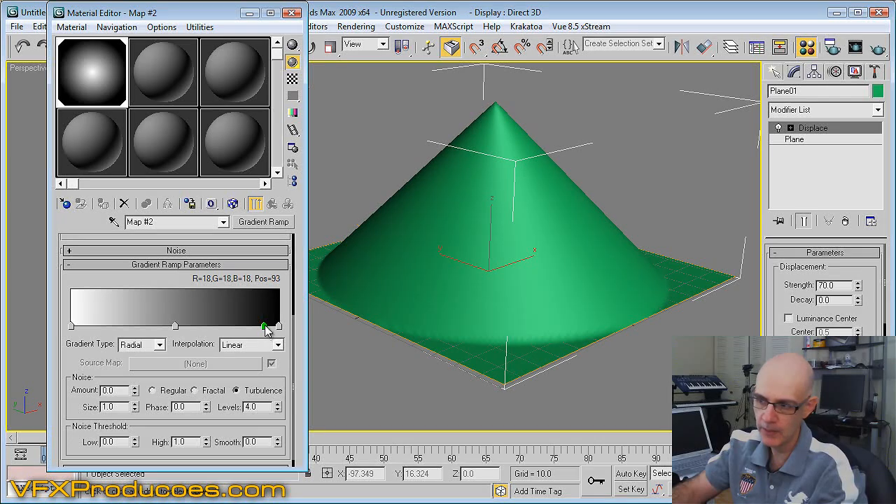
double_click(264, 327)
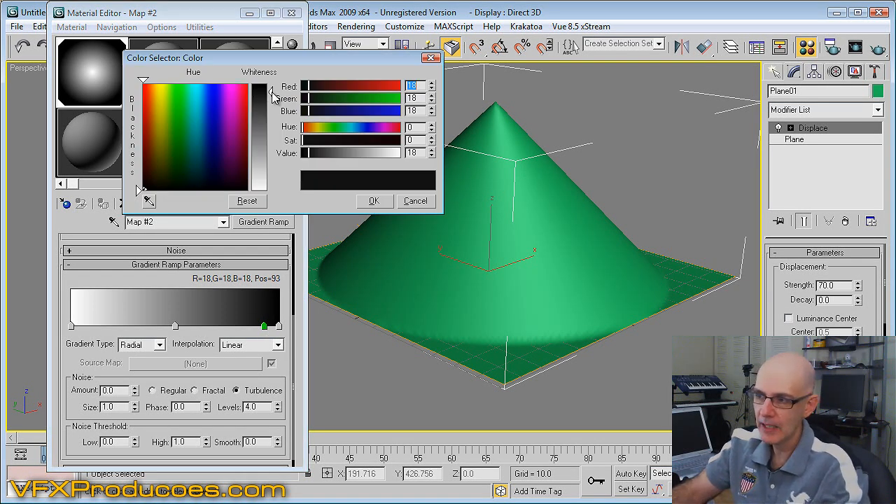
left_click_drag(275, 96, 273, 85)
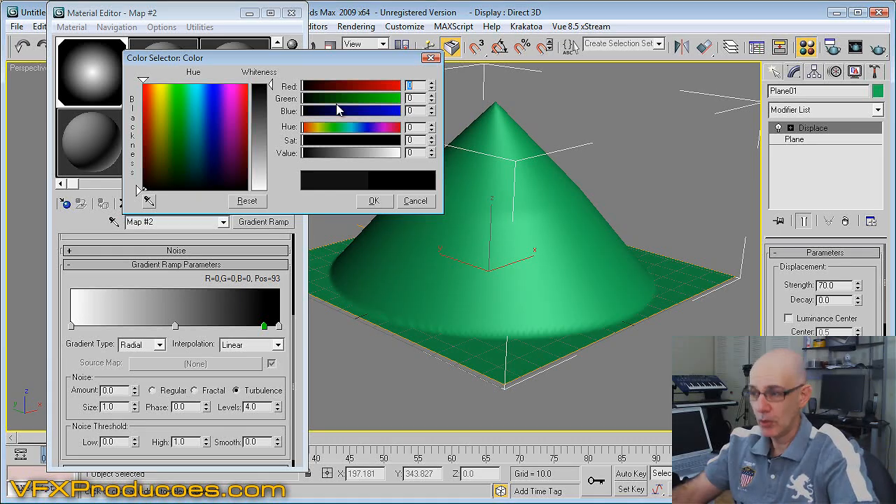
left_click_drag(313, 61, 315, 33)
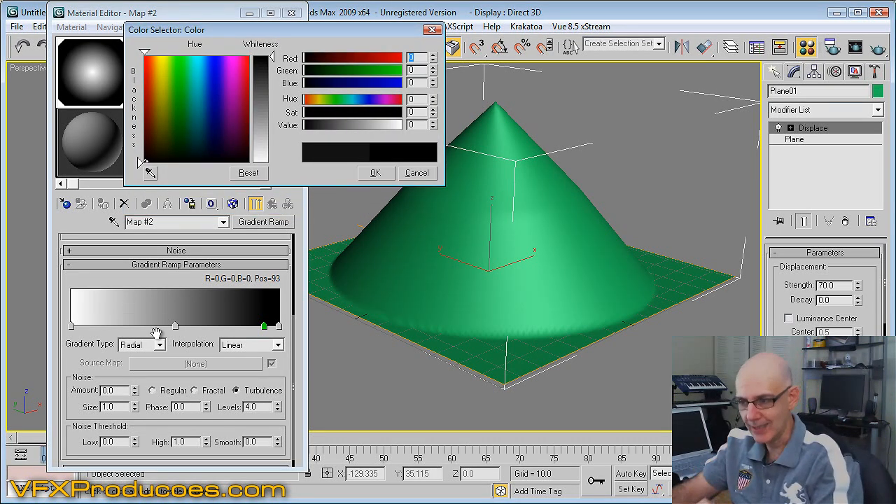
- Form a crater by adding a flag near the ramp's start, darkening the position 0 flag to 188, and moving the new flag to position 19
left_click(97, 328)
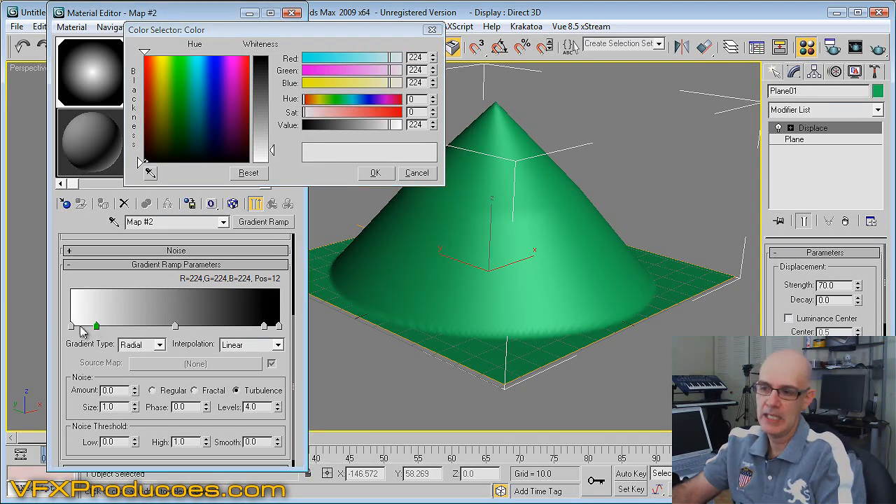
left_click(71, 326)
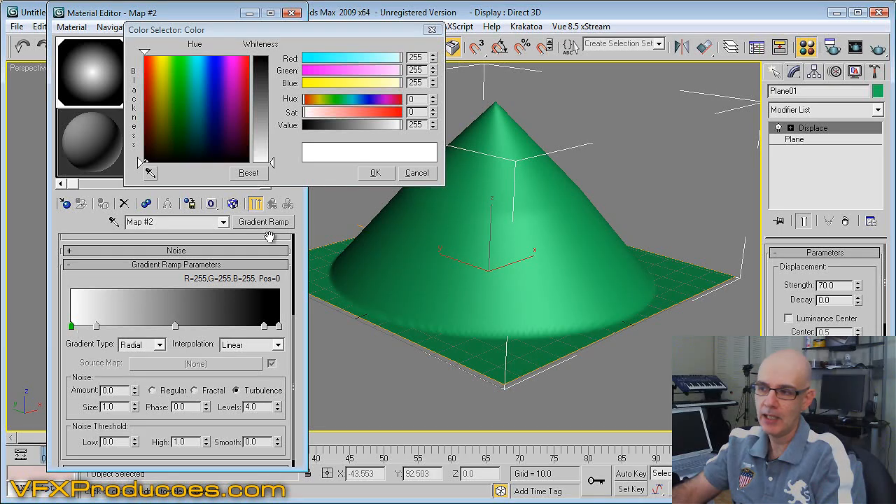
left_click_drag(274, 163, 280, 142)
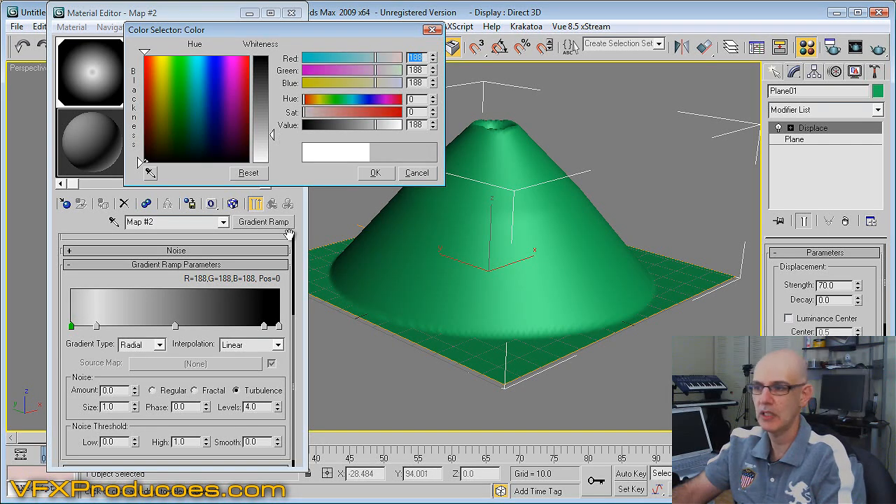
left_click_drag(97, 326, 109, 327)
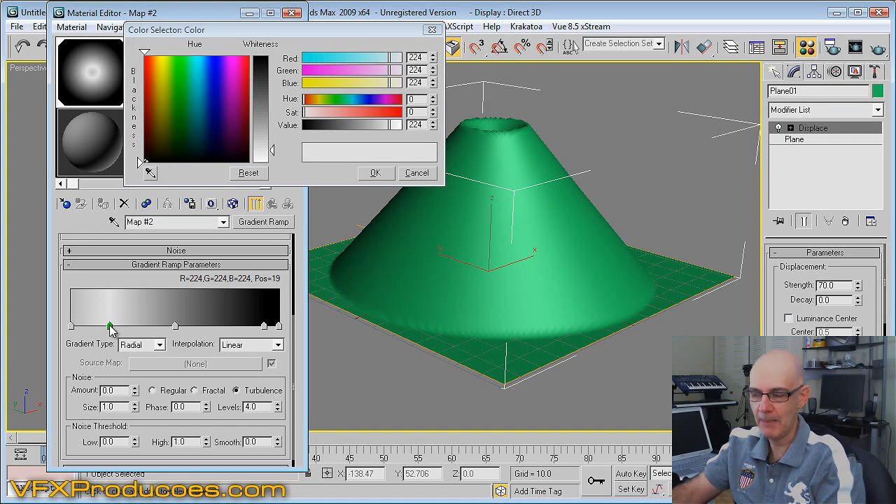
- Add slope flags at positions 73 and 35 on the ramp, and delete the extra flag at position 70
left_click(223, 326)
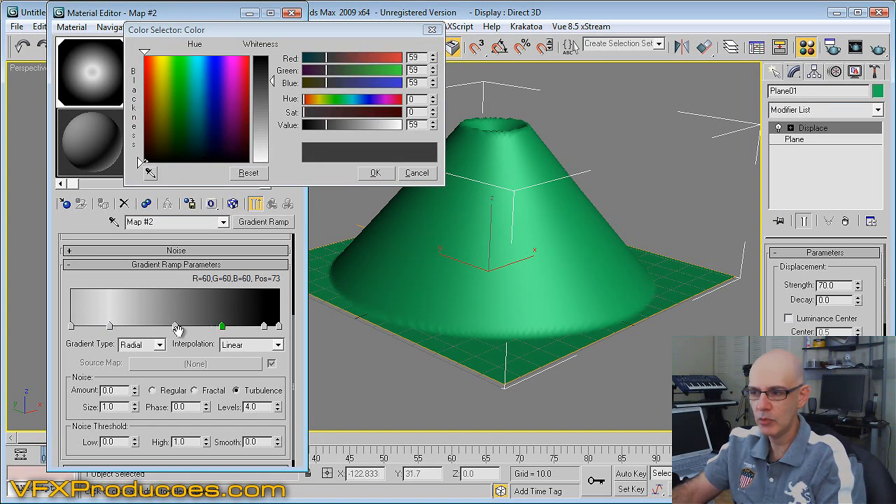
left_click(142, 327)
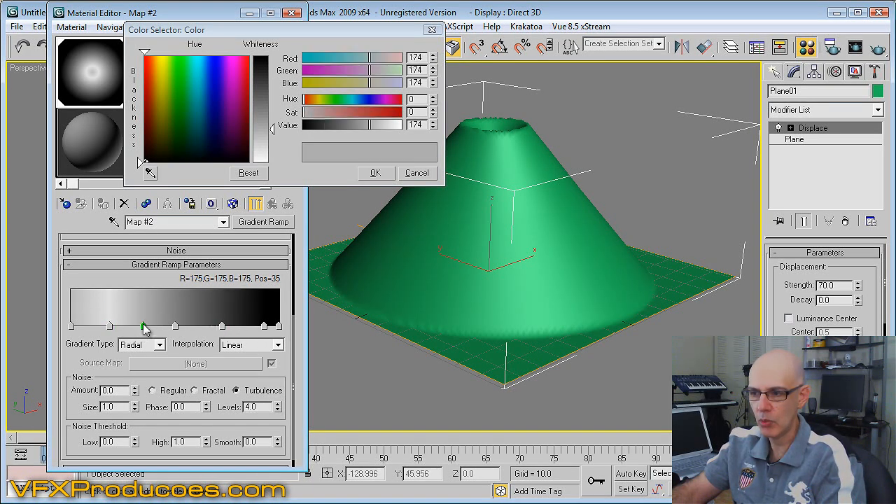
left_click(217, 326)
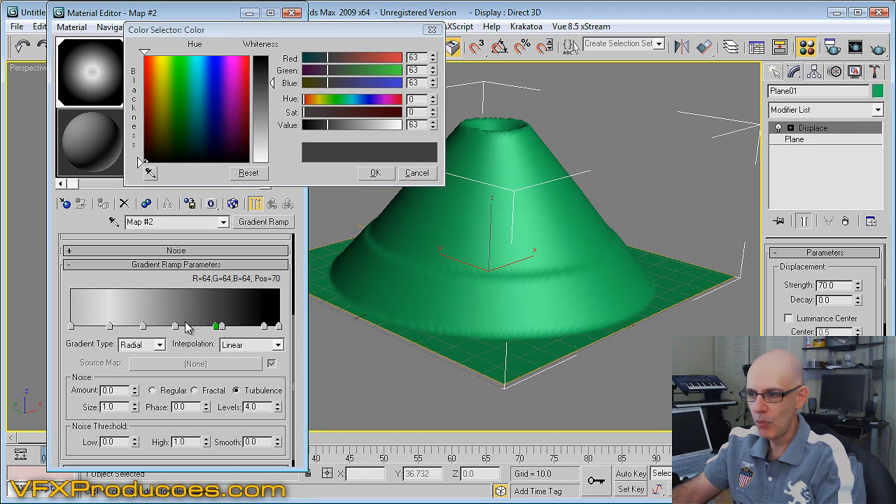
right_click(219, 327)
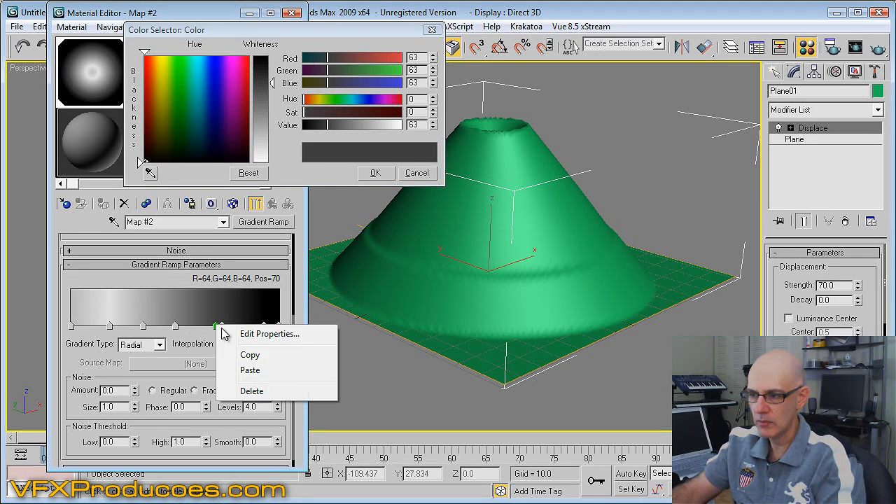
left_click(252, 389)
- Shift the slope flags toward the ramp's start and the rim flag to position 18, and delete the duplicate flag at position 35
left_click_drag(222, 326, 143, 327)
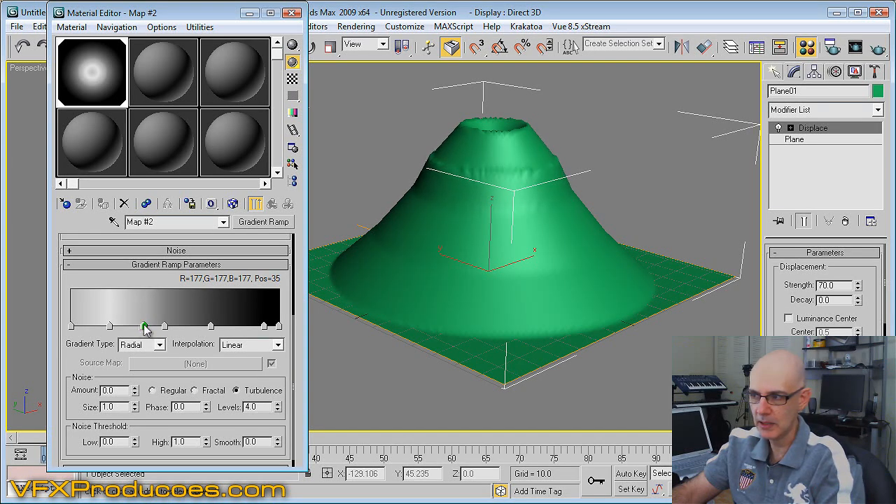
left_click(111, 327)
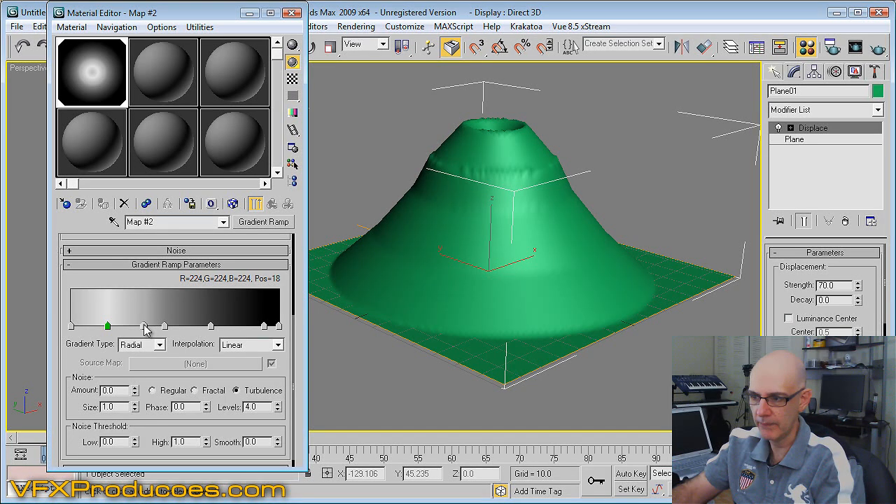
right_click(144, 328)
left_click(145, 329)
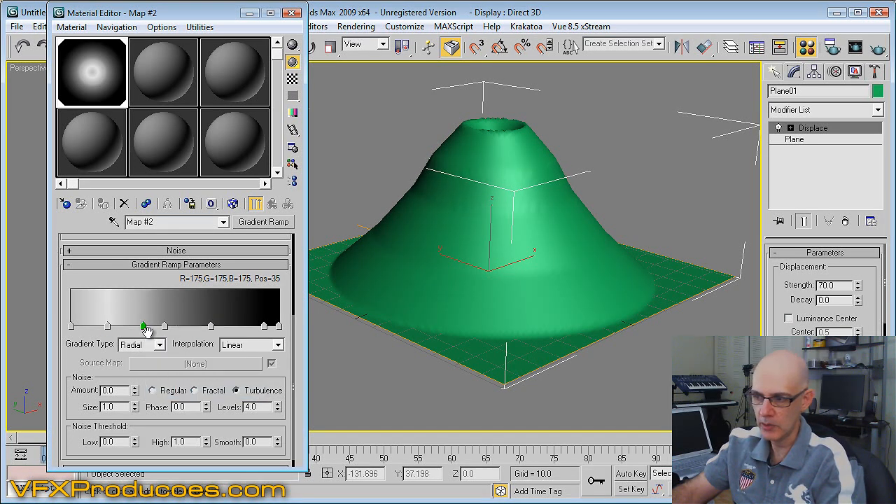
- Refine the volcano's slope by moving the position 35 flag closer to the rim flag and the next two flags to positions 41 and 65
left_click_drag(144, 326, 140, 327)
left_click_drag(135, 329, 157, 331)
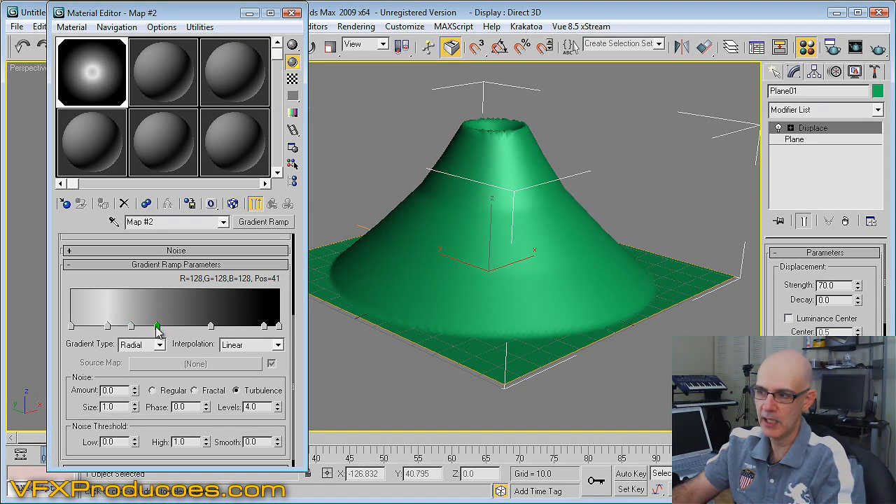
left_click_drag(210, 327, 206, 327)
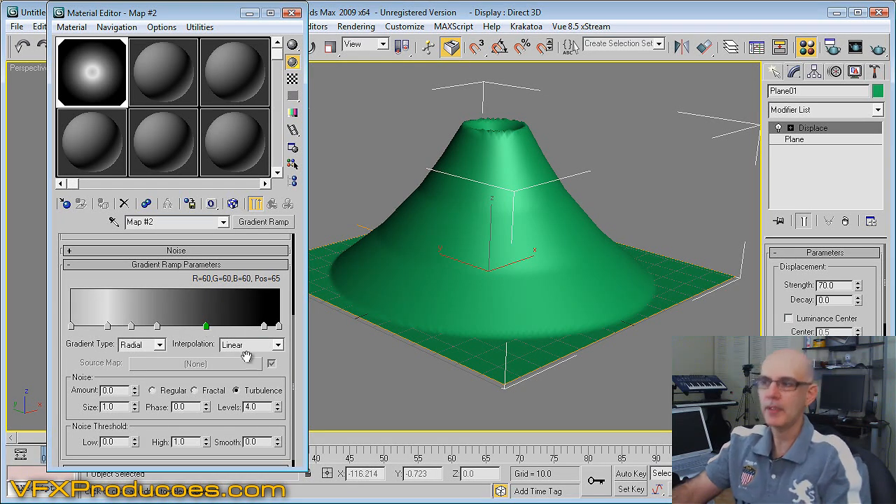
- Raise the Gradient Ramp's turbulence noise amount to 0.06 to roughen the volcano's surface
left_click_drag(273, 380, 273, 369)
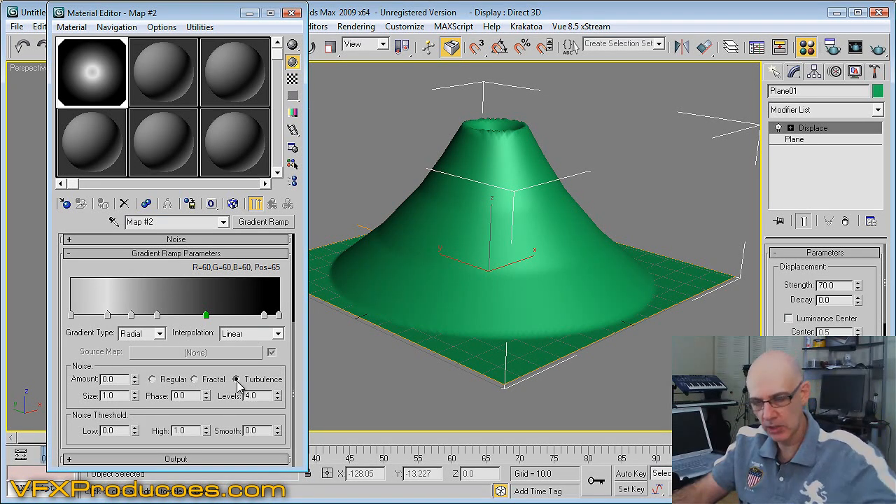
left_click(137, 377)
left_click(137, 376)
left_click(137, 377)
left_click(137, 376)
left_click(137, 376)
left_click(138, 377)
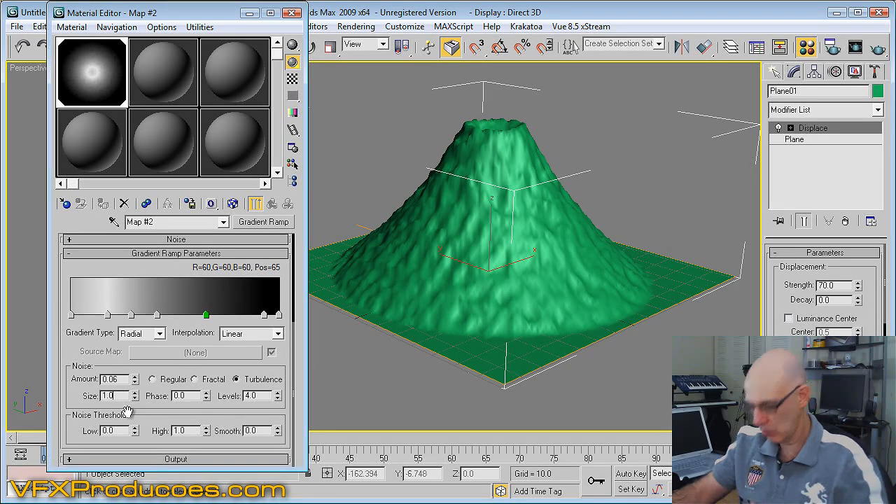
- Increase the Gradient Ramp's noise size to 1.3
left_click(135, 394)
left_click(136, 394)
left_click(135, 394)
left_click(135, 394)
left_click(135, 394)
left_click(136, 394)
left_click(135, 394)
left_click(136, 393)
left_click(135, 393)
left_click(135, 393)
left_click(135, 393)
left_click(135, 393)
left_click(135, 394)
left_click(135, 394)
left_click(136, 393)
left_click(135, 393)
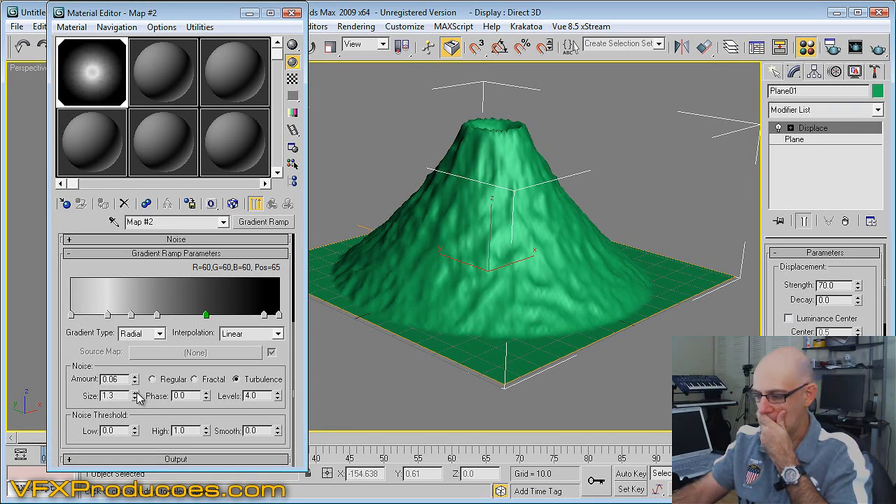
- Increase the Gradient Ramp's noise levels to 5.05 and close the Material Editor
left_click(277, 394)
left_click(278, 394)
left_click(278, 394)
left_click(279, 394)
left_click(278, 393)
left_click(278, 394)
left_click(278, 393)
left_click(278, 393)
left_click(278, 394)
left_click(278, 393)
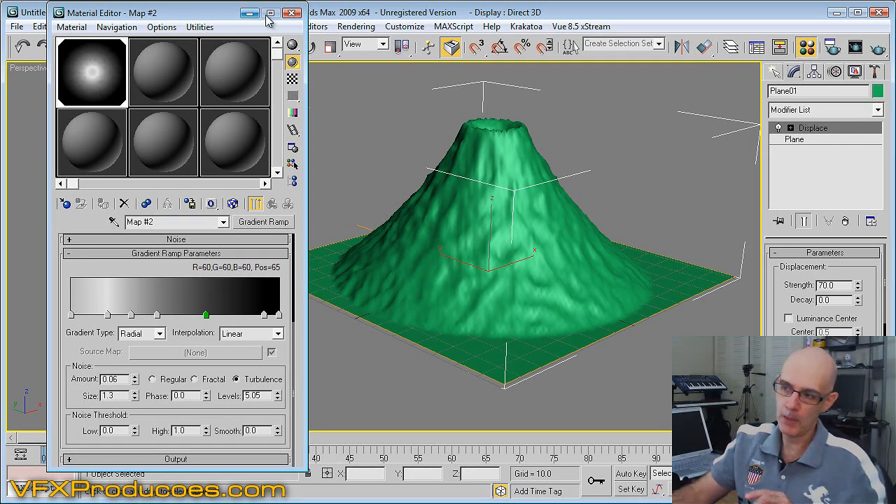
left_click(291, 13)
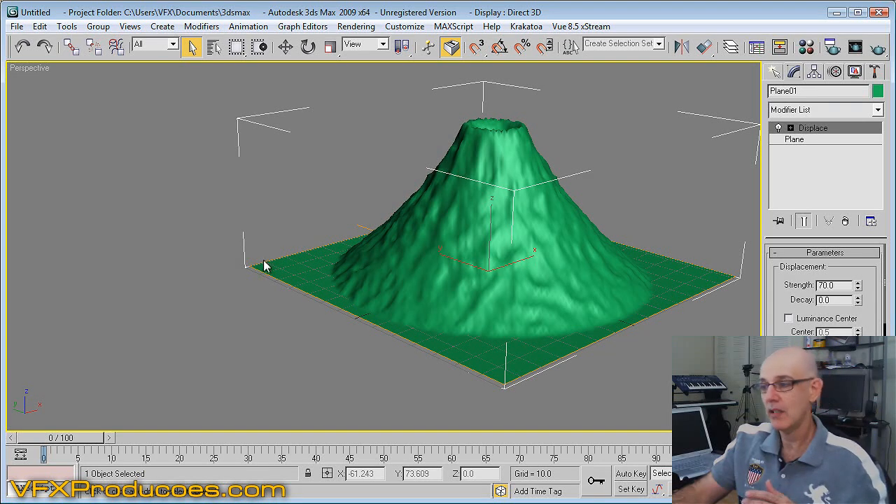
- Open Particle View and enlarge its window to show more of the operator depot
middle_click_drag(290, 305, 306, 317)
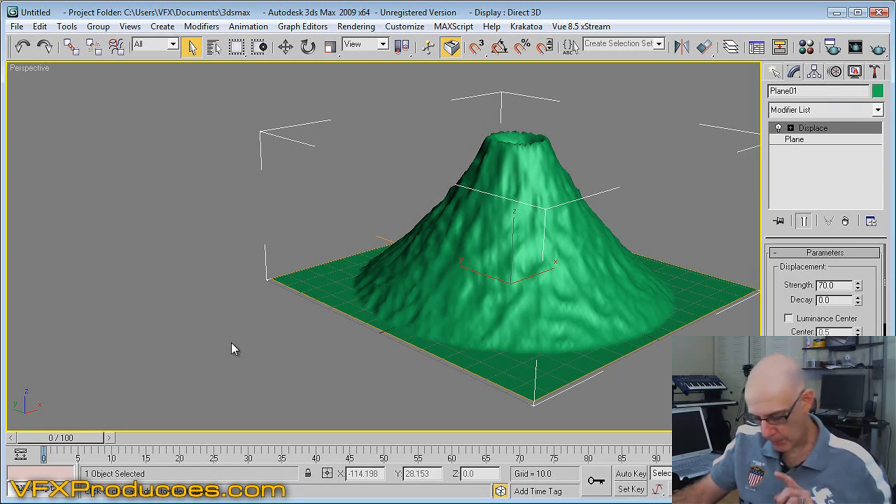
key("6")
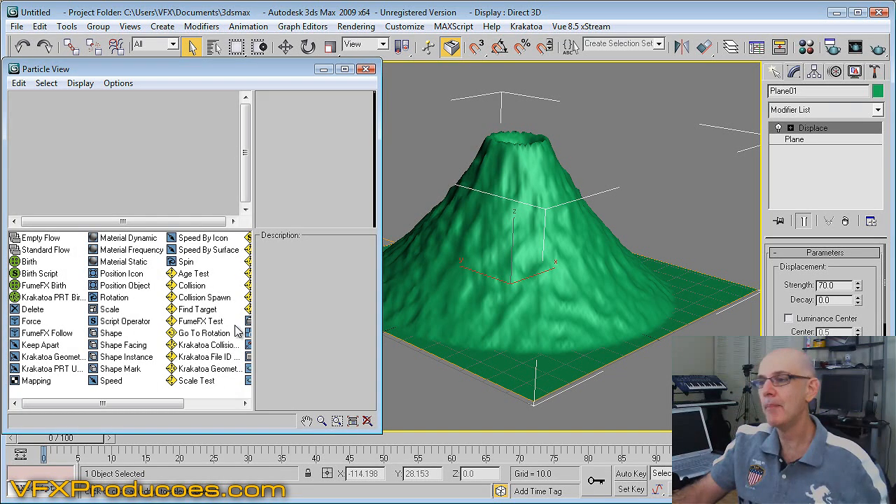
left_click_drag(135, 70, 157, 53)
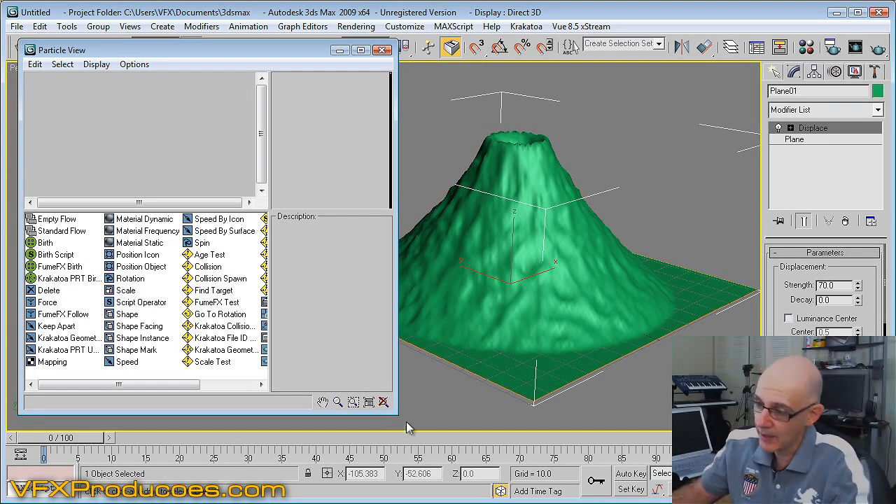
left_click_drag(398, 414, 451, 493)
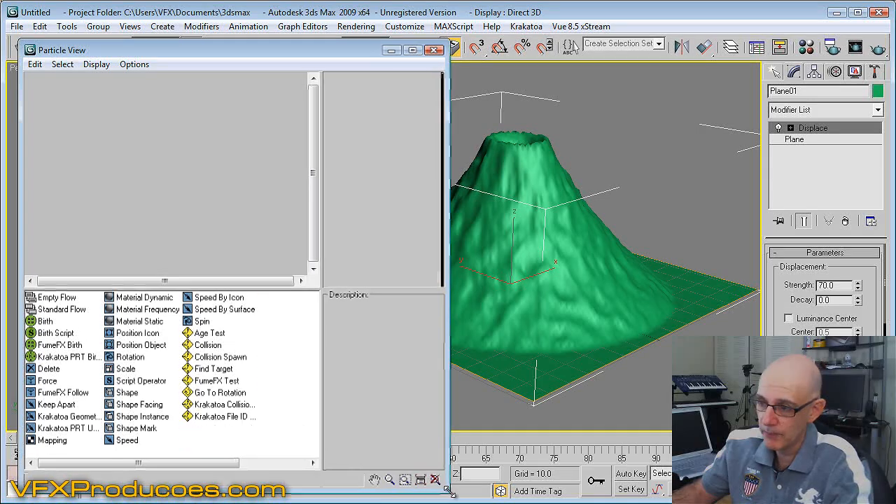
- Create an Empty Flow, add a Birth operator as a new event, and wire PF Source 01 to that event
middle_click_drag(665, 389, 736, 412)
left_click_drag(70, 300, 70, 85)
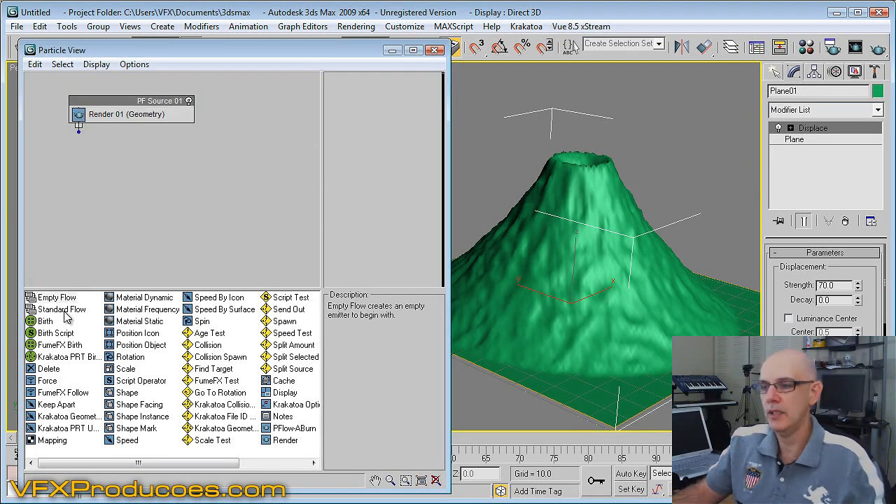
left_click_drag(47, 322, 91, 171)
left_click_drag(78, 130, 90, 149)
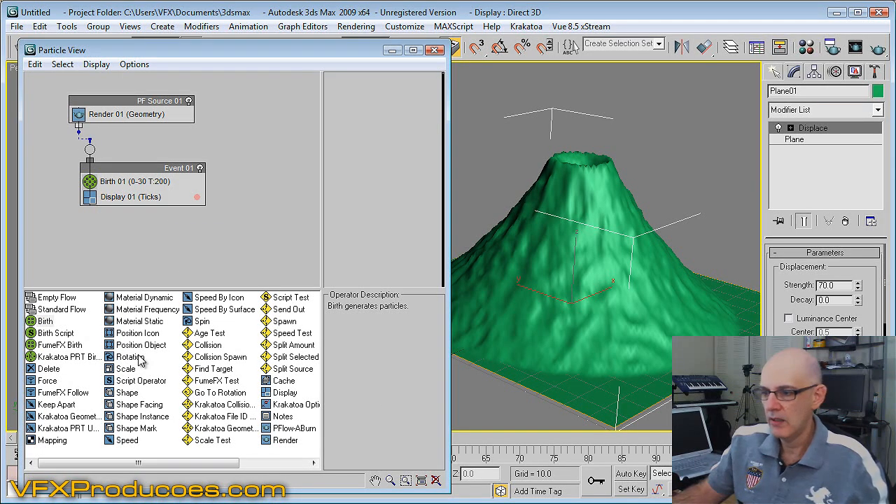
- Add a Force operator below Birth in Event 01 and move the Particle View window out of the way
left_click_drag(49, 381, 115, 206)
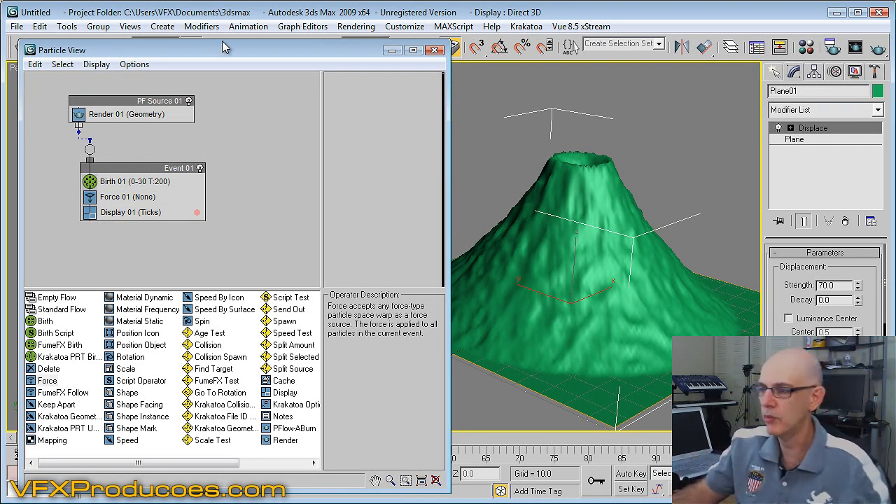
left_click_drag(254, 53, 296, 206)
left_click_drag(207, 146, 273, 32)
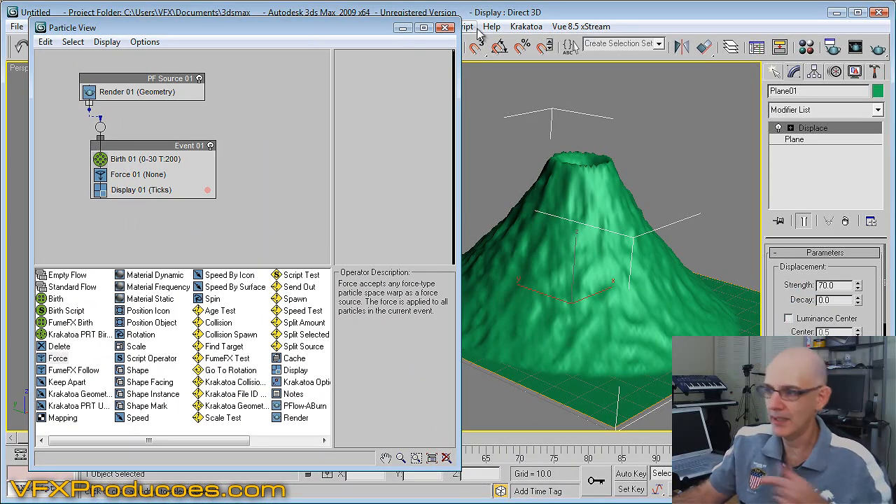
- Shrink the Particle View window, scrub the animation to frame 47 to check for particles, and move the window aside
left_click_drag(452, 21, 313, 52)
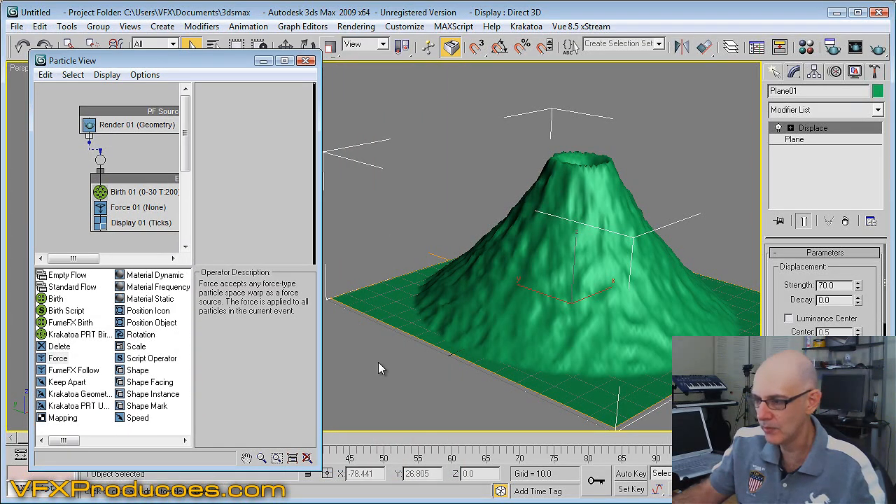
left_click_drag(311, 467, 311, 394)
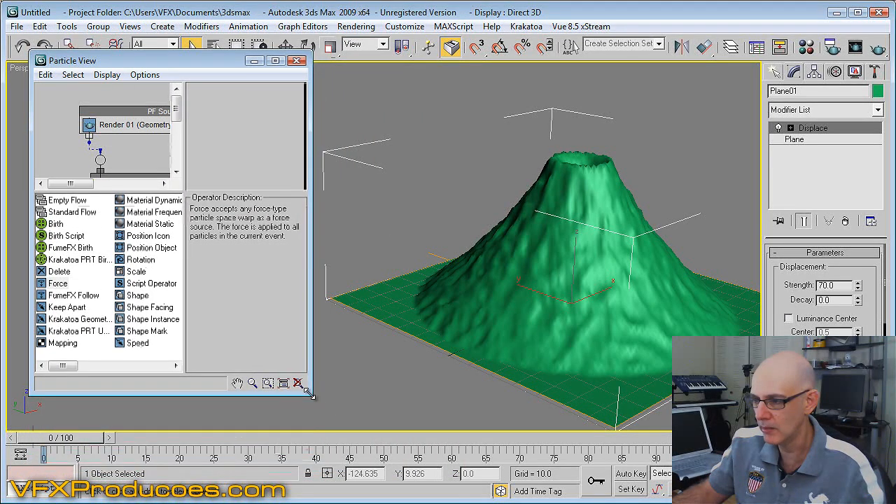
left_click_drag(101, 439, 396, 440)
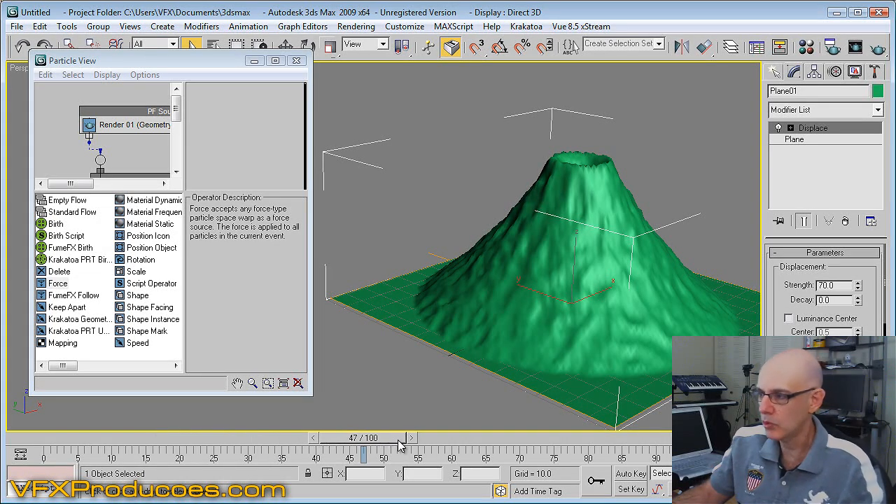
left_click_drag(184, 61, 329, 442)
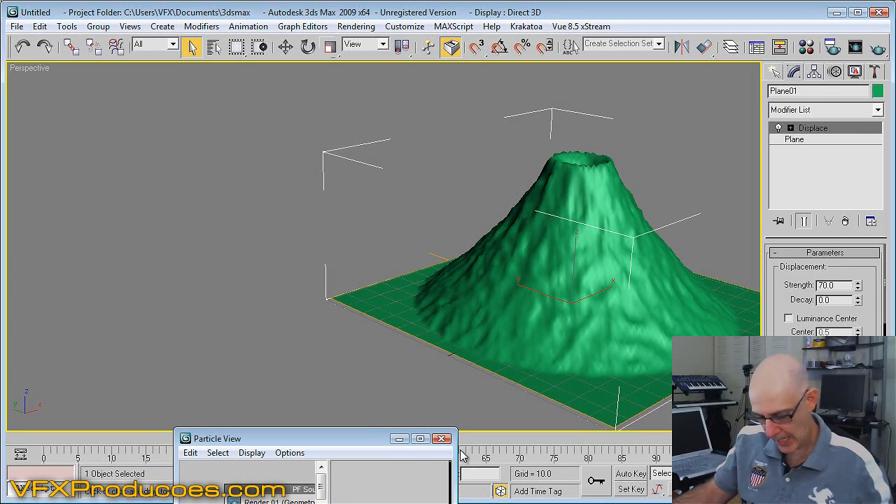
- Select PF Source 01 from the scene list and raise it in the Left view into the crater, at about Z 58.6
key("alt+w")
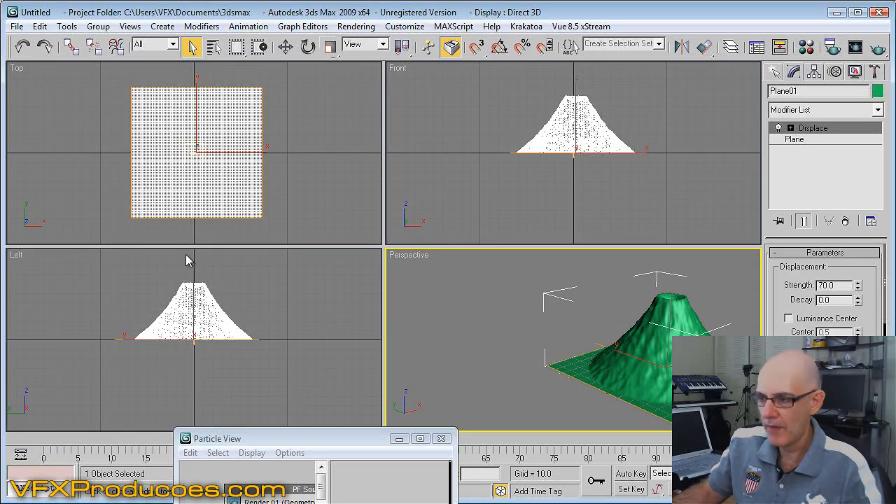
right_click(273, 303)
scroll(273, 303, "up", 2)
scroll(273, 304, "up", 3)
middle_click_drag(273, 304, 280, 385)
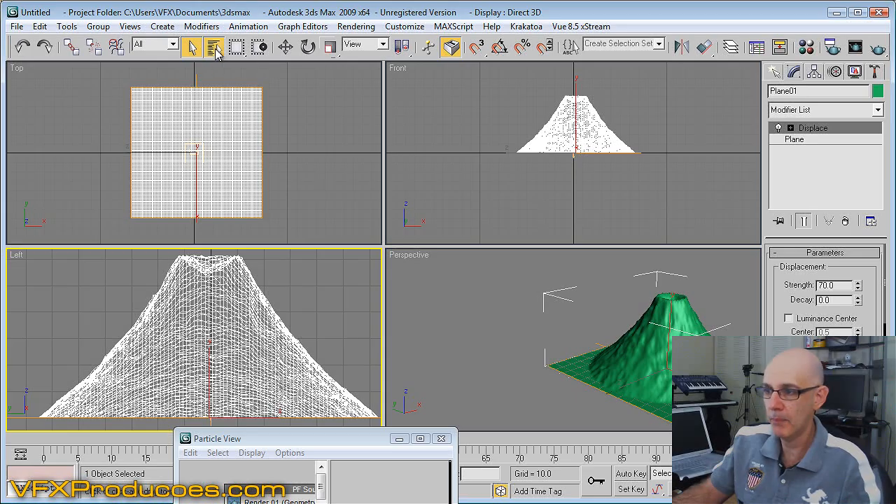
left_click(215, 48)
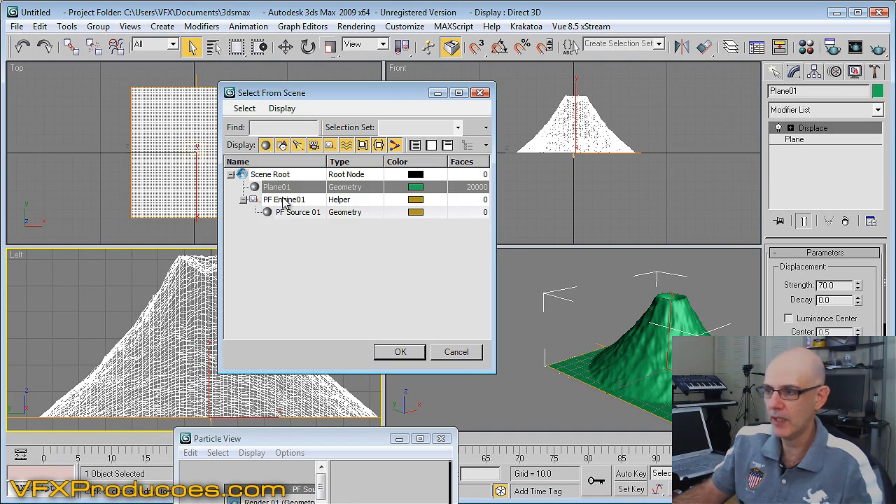
double_click(287, 212)
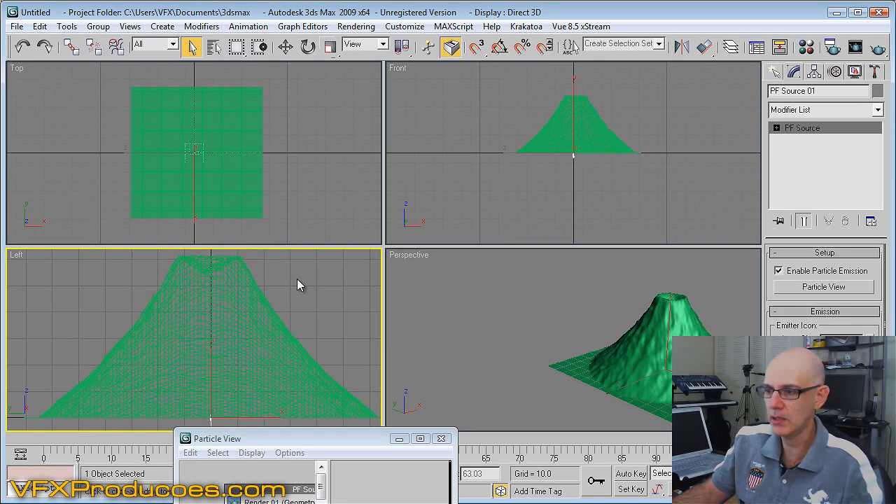
left_click(286, 47)
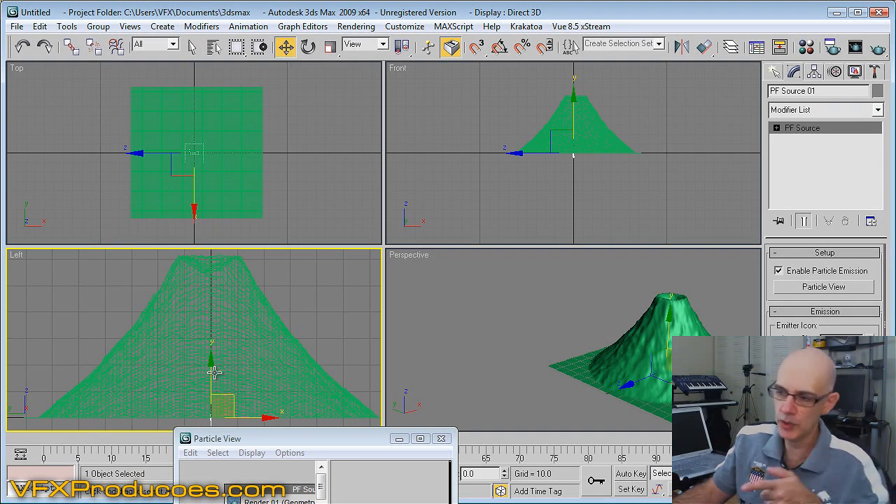
left_click_drag(211, 369, 223, 213)
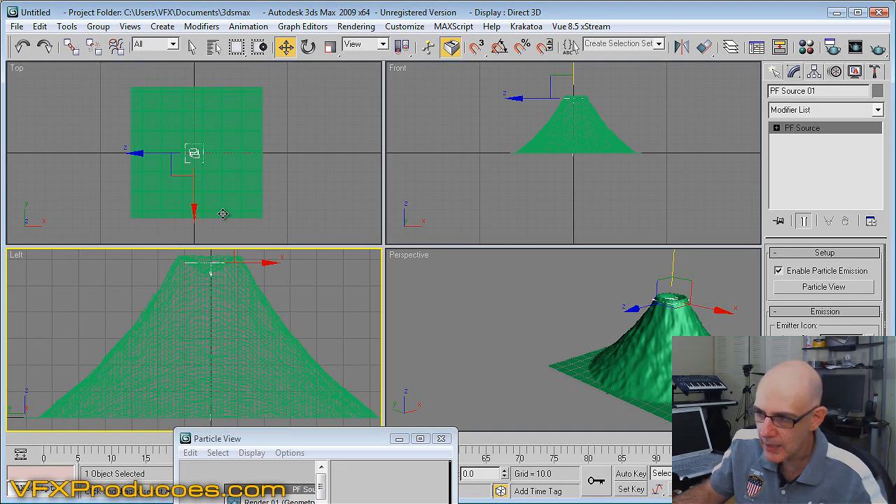
- Close Particle View and scrub the timeline back to frame 33 to look for emitted particles
left_click(441, 438)
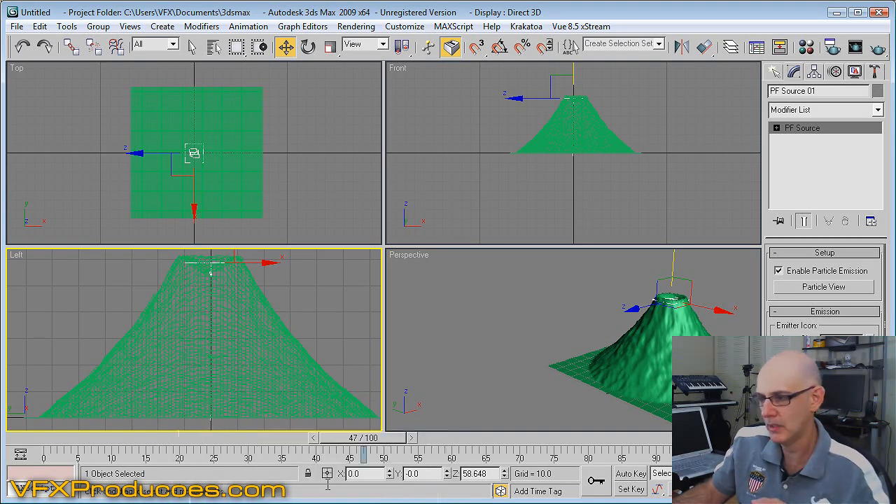
left_click_drag(365, 448, 268, 439)
key("w")
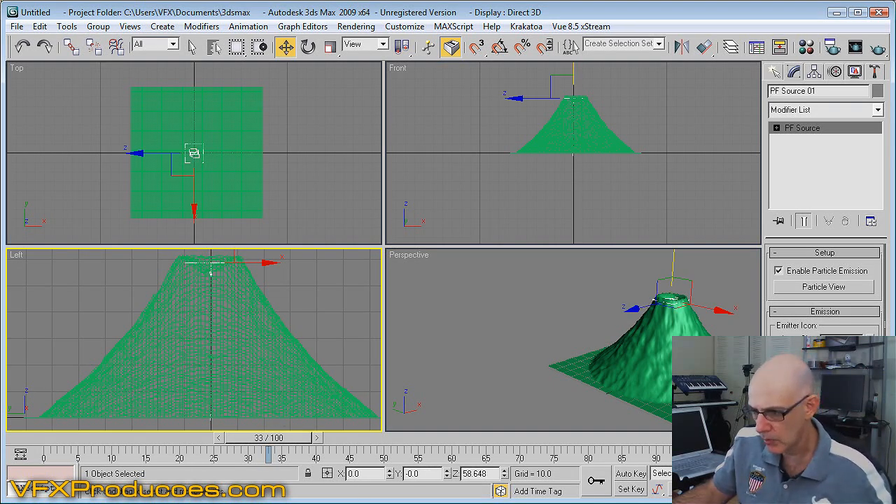
- Reopen and enlarge Particle View, and add a Position Icon operator between Force and Display in Event 01
key("6")
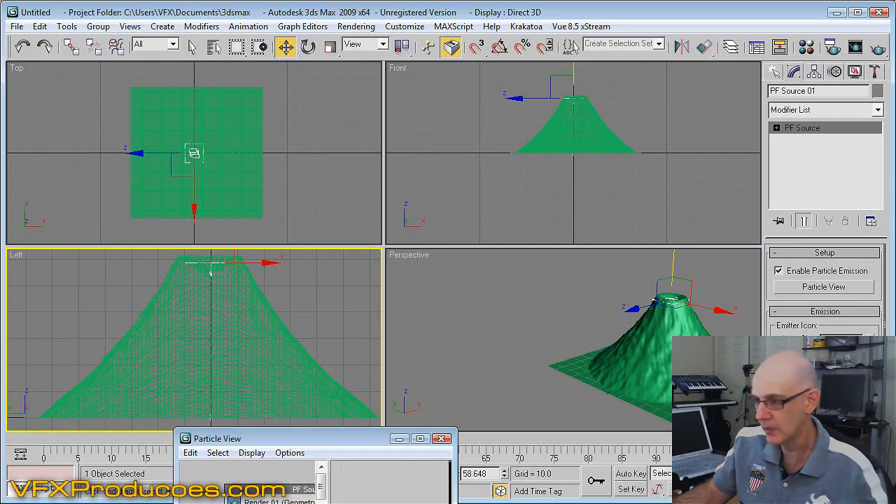
left_click_drag(295, 428, 257, 89)
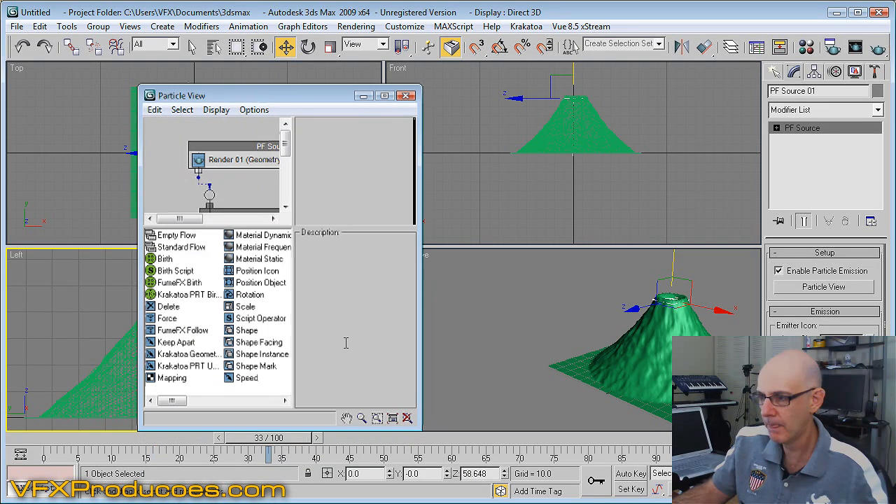
left_click_drag(420, 429, 490, 503)
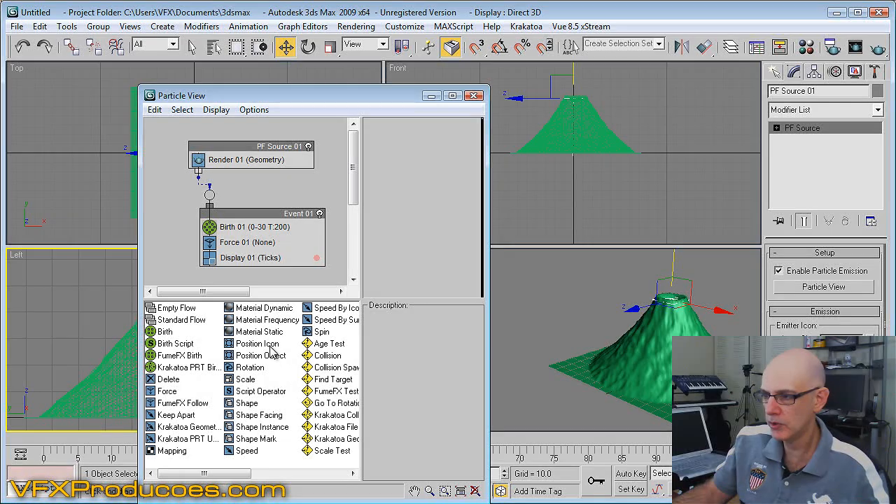
left_click_drag(272, 344, 272, 258)
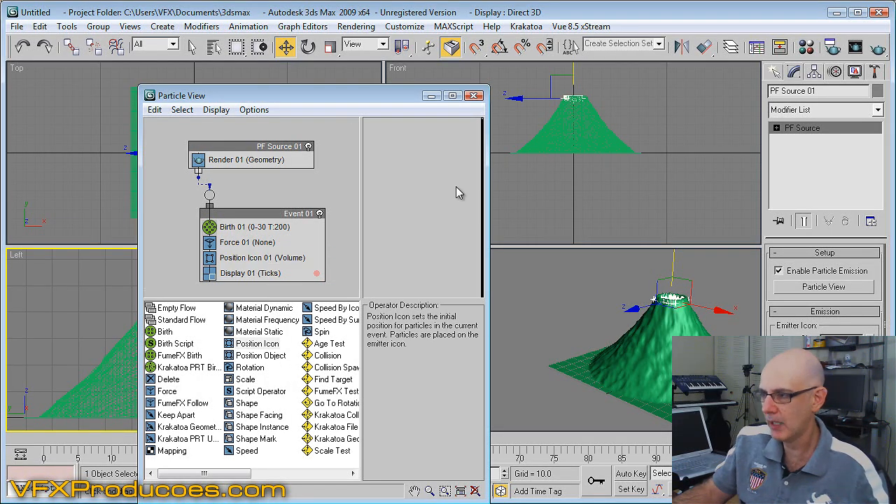
- Move Particle View aside and examine the particles in the crater in a maximized Perspective view while scrubbing the timeline
left_click_drag(388, 110, 448, 503)
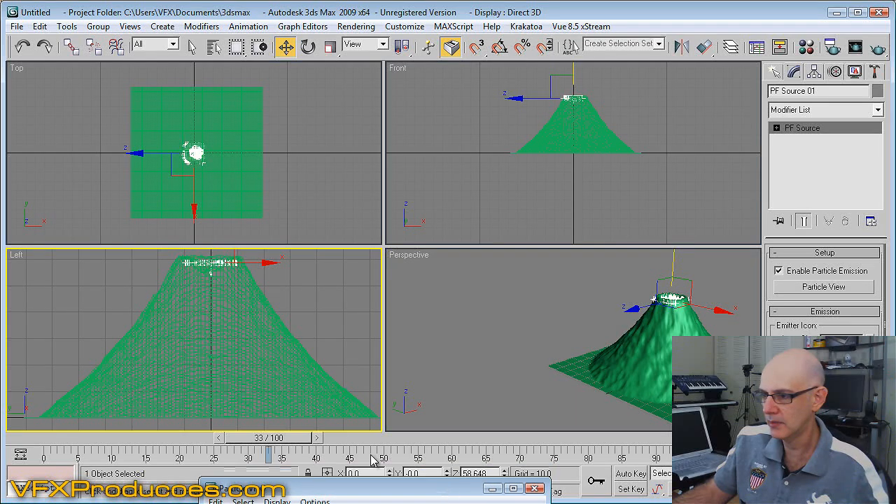
mouse_move(300, 438)
left_mouse_down()
mouse_move(477, 437)
mouse_move(110, 425)
mouse_move(310, 426)
left_mouse_up()
key("w")
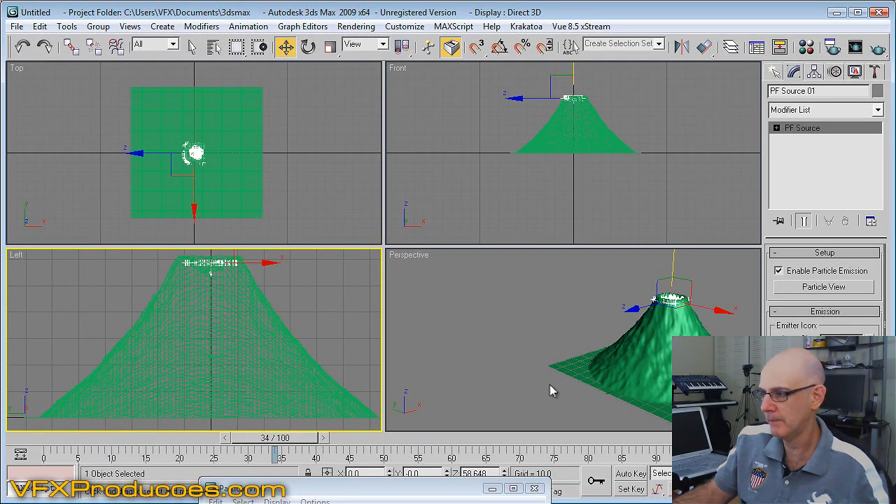
right_click(476, 365)
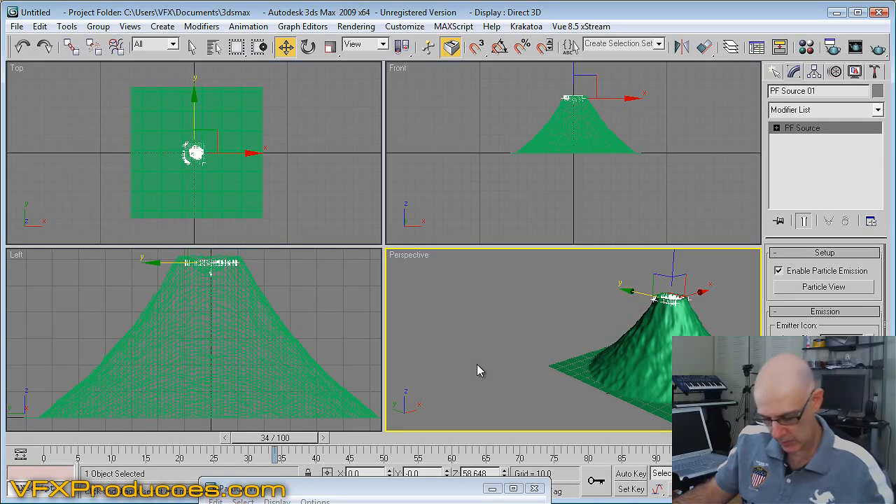
key("alt+w")
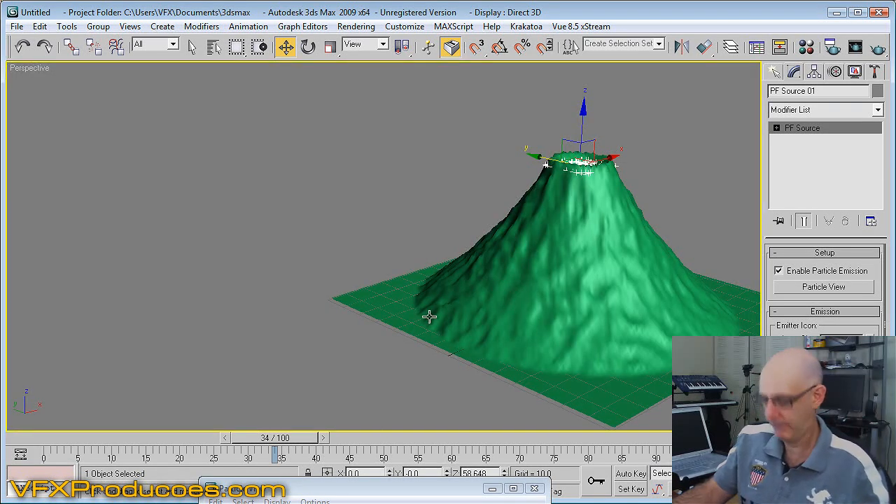
middle_click_drag(459, 309, 458, 344, "alt")
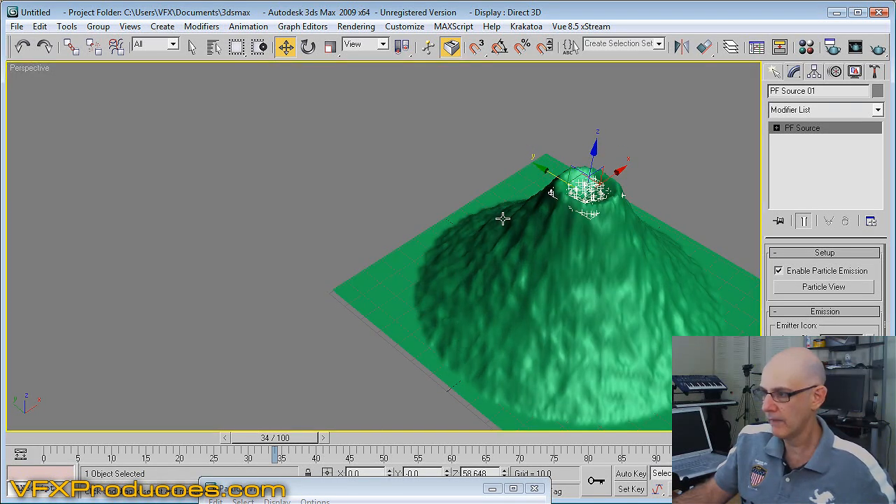
scroll(505, 279, "up", 3)
scroll(506, 279, "up", 2)
middle_click_drag(591, 277, 388, 322, "alt")
left_click_drag(305, 442, 548, 445)
key("w")
- Bring Particle View back into view, show the Birth 01 settings, and scrub the timeline to preview the emission
left_click_drag(364, 488, 206, 90)
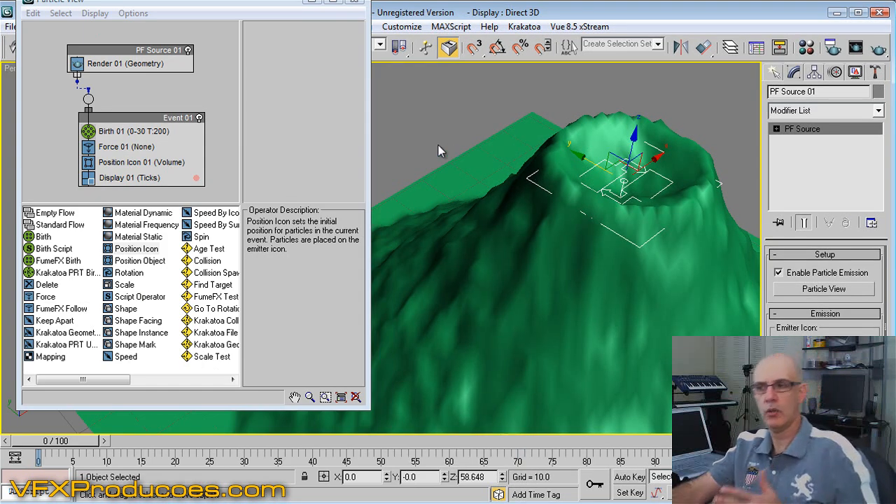
left_click(138, 133)
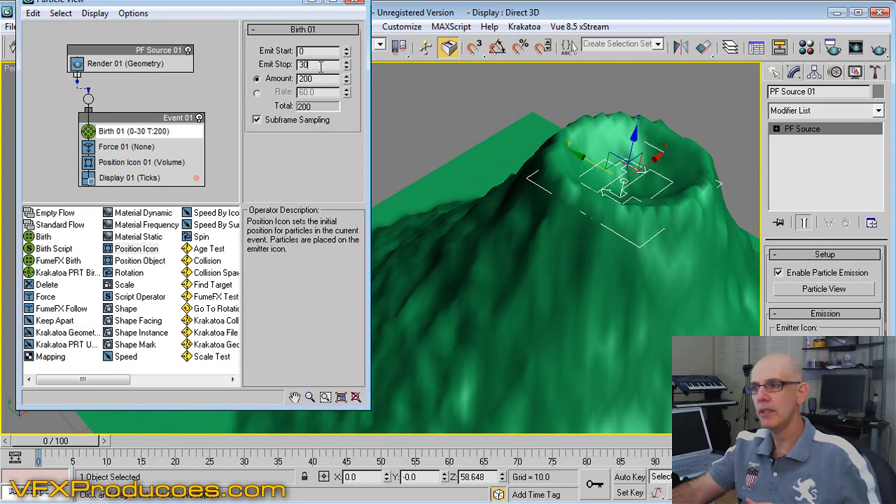
left_click_drag(44, 446, 380, 447)
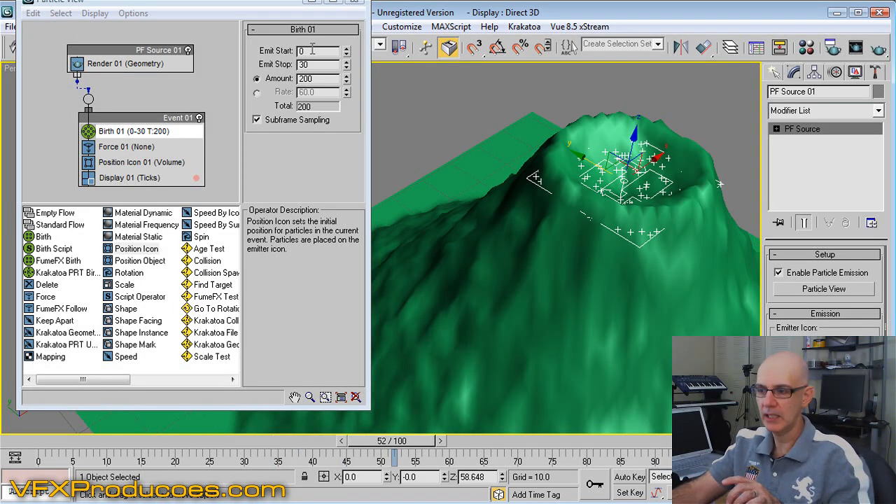
left_click_drag(377, 447, 21, 445)
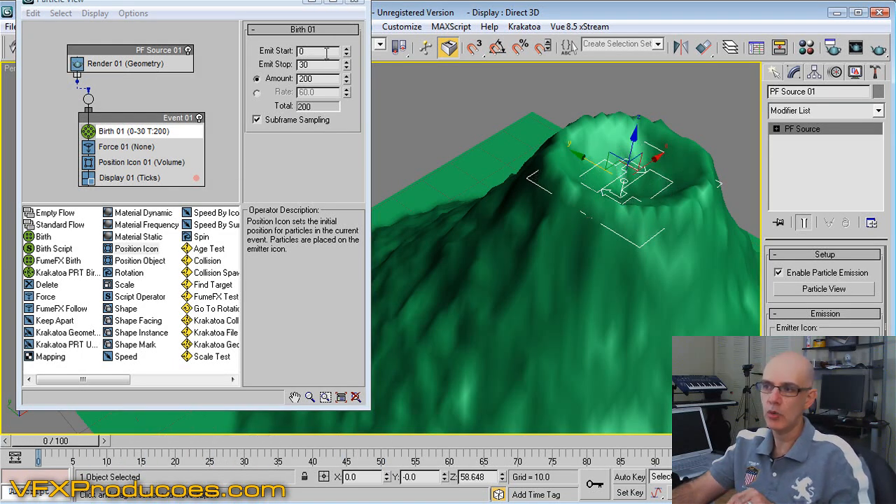
- Set Birth 01's Emit Start to -50 and its Emit Stop to 500
left_click_drag(326, 53, 266, 52)
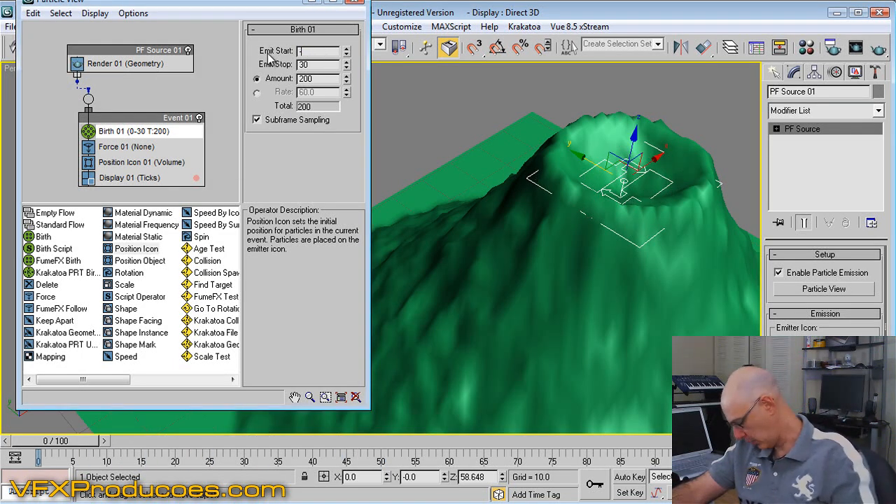
key("Return")
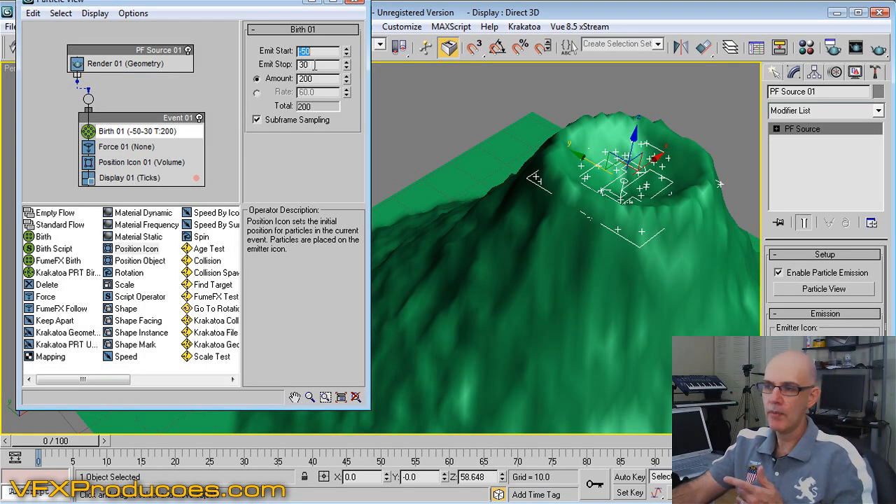
left_click_drag(314, 65, 279, 65)
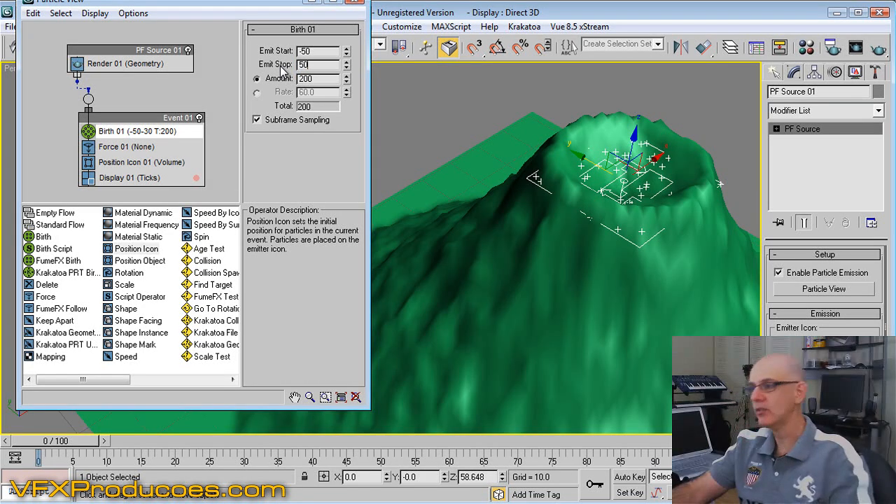
type("500")
key("Return")
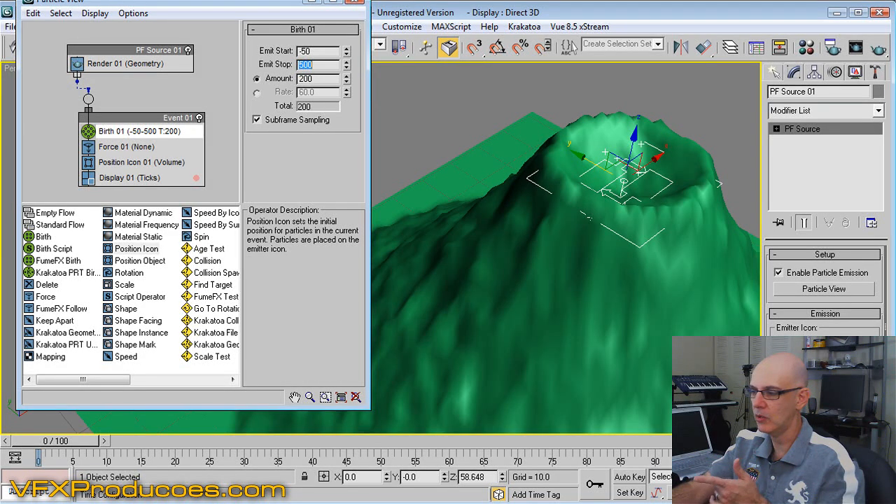
- Set the animation's frame count to 180 with Real Time playback off, and scrub to frame 95 to check the emission
left_click(498, 494)
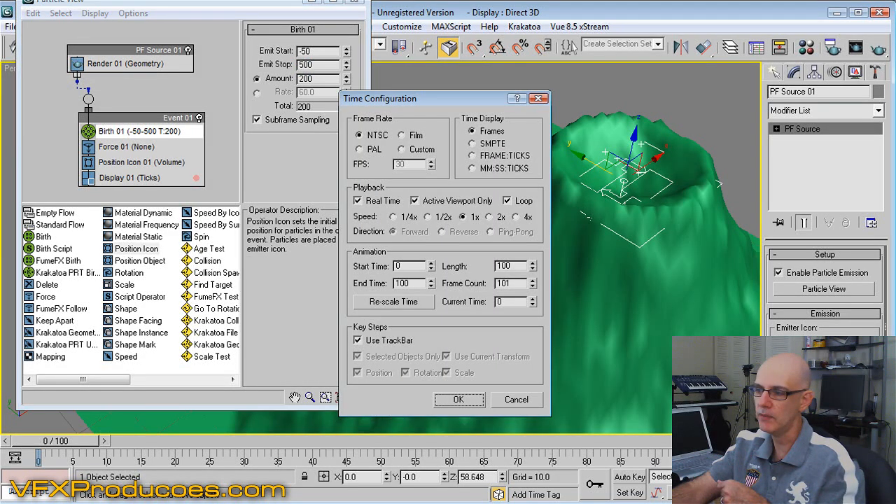
left_click_drag(514, 283, 472, 282)
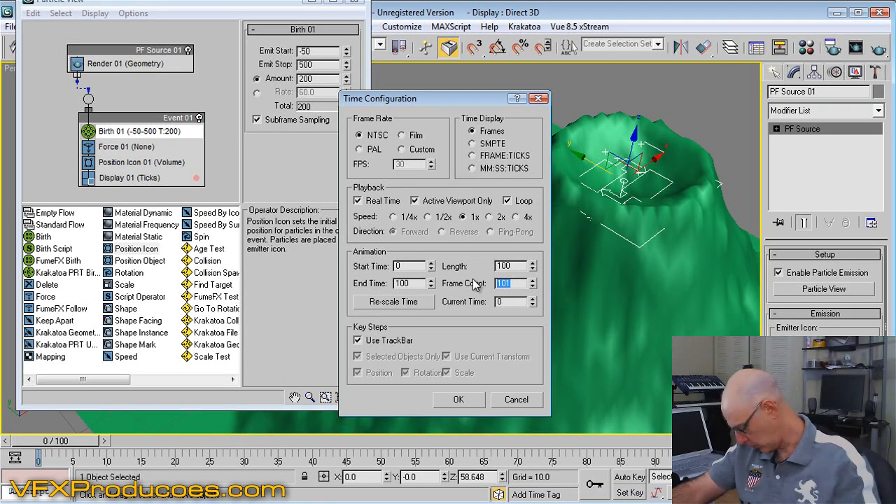
key("Return")
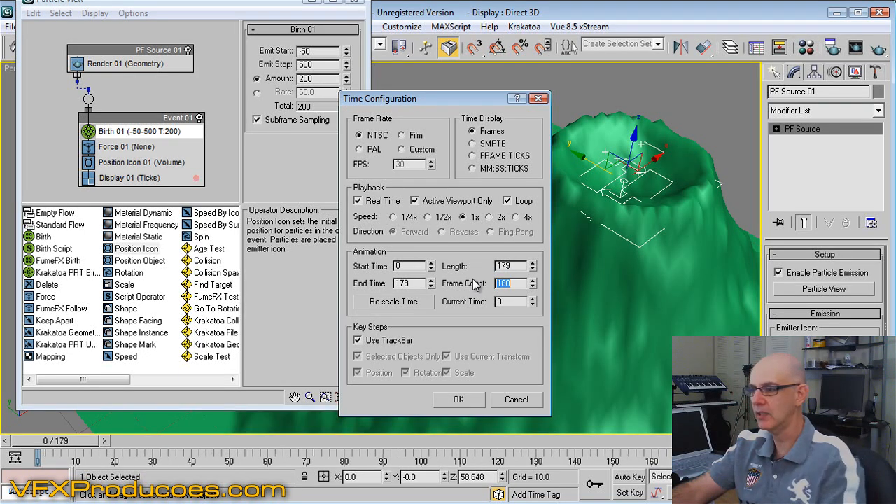
left_click(357, 201)
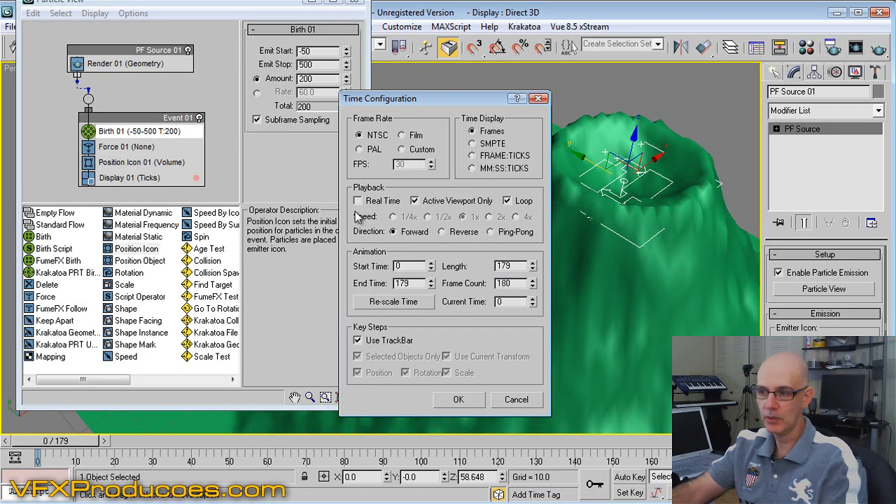
left_click(458, 400)
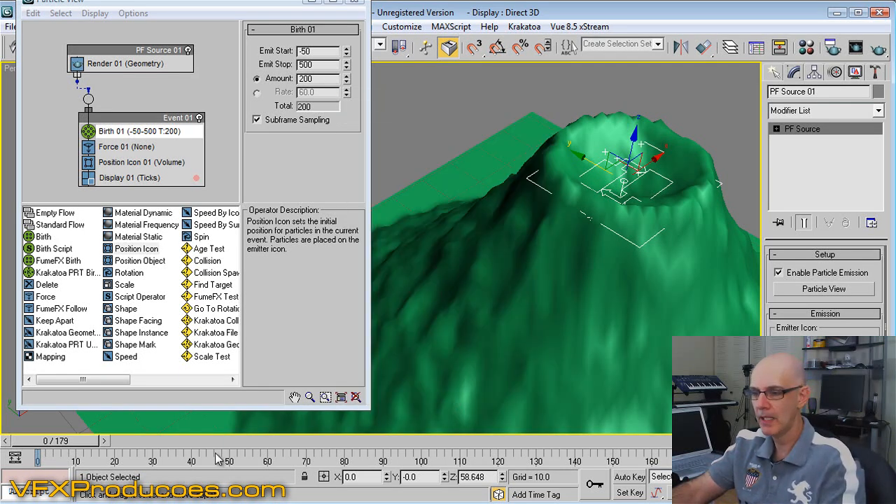
left_click_drag(83, 438, 422, 463)
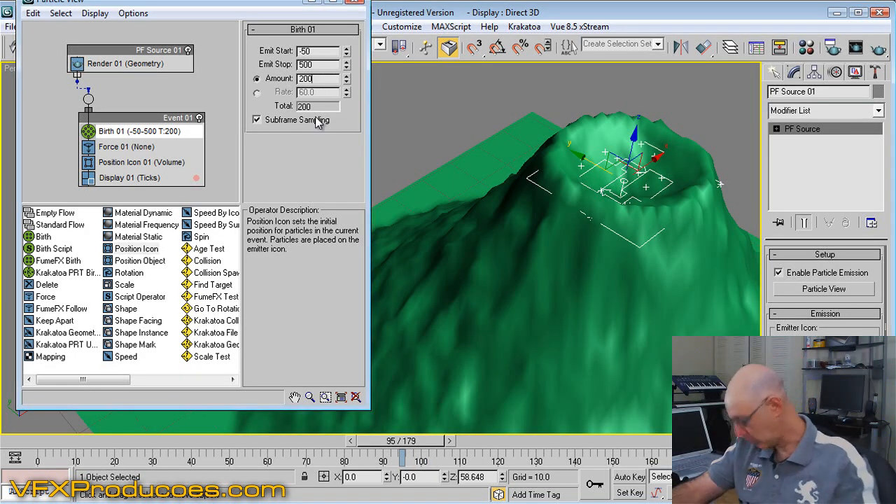
- Set Birth 01's Amount to 2000 and scrub the timeline to frame 145 to preview the denser emission
type("0")
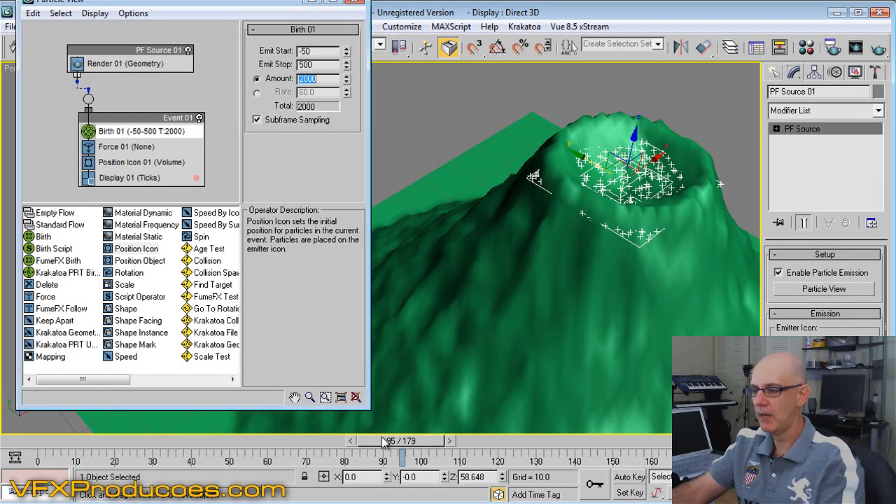
left_click(371, 444)
left_click_drag(371, 448, 565, 426)
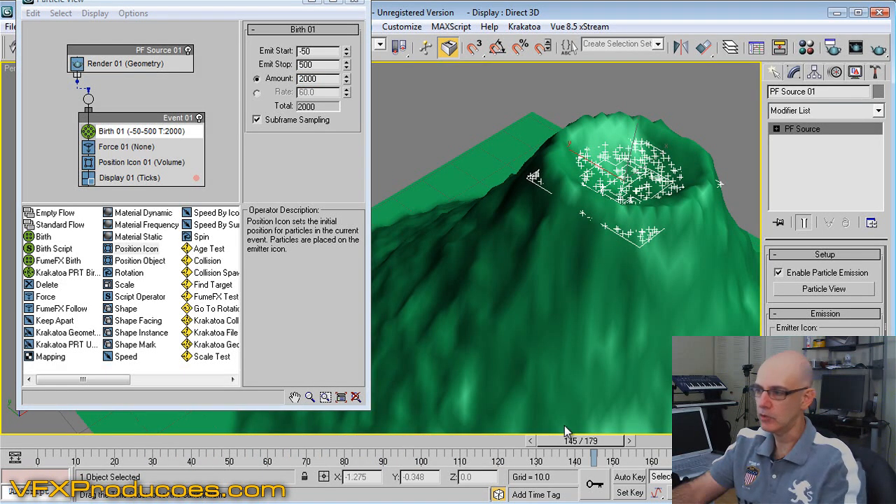
key("w")
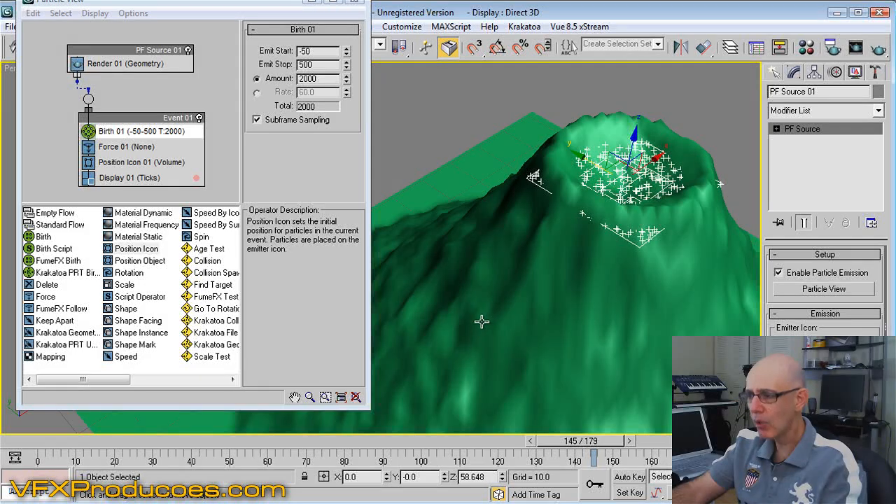
- Create a Wind space warp beside the volcano in the Top view and move it to the crater's centre, about X 0.975, Y 5.919
left_click_drag(288, 4, 327, 295)
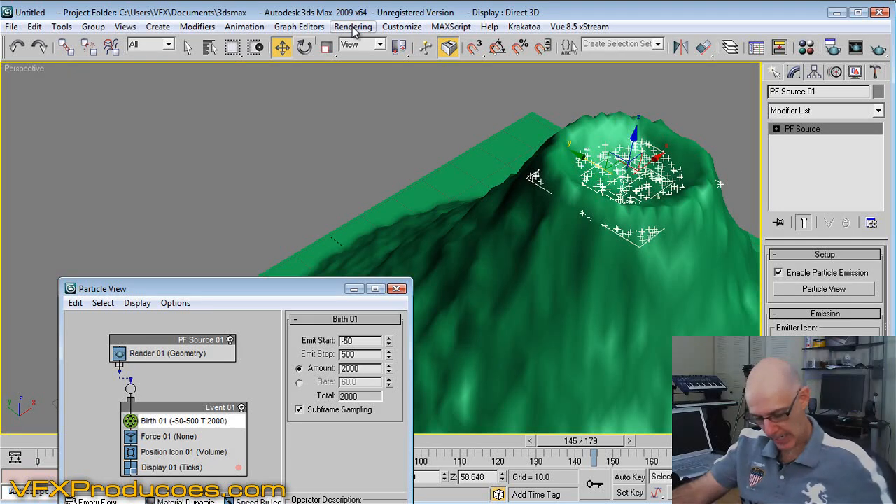
key("alt+w")
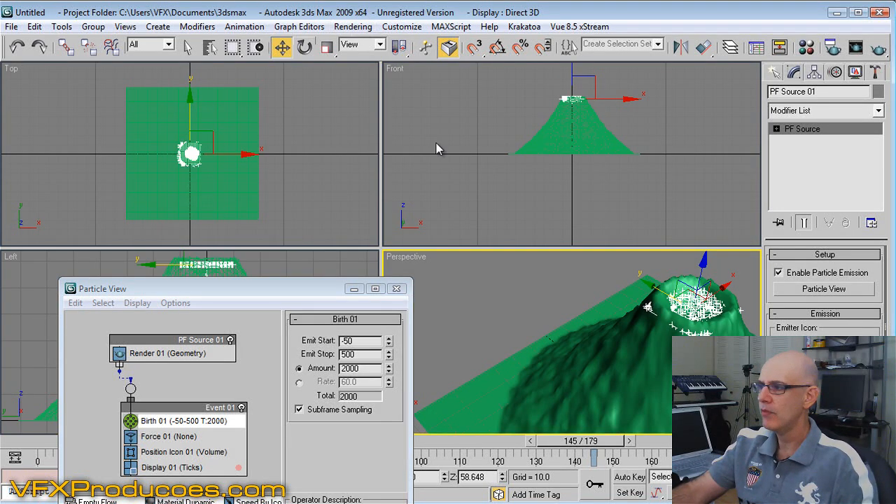
left_click(778, 73)
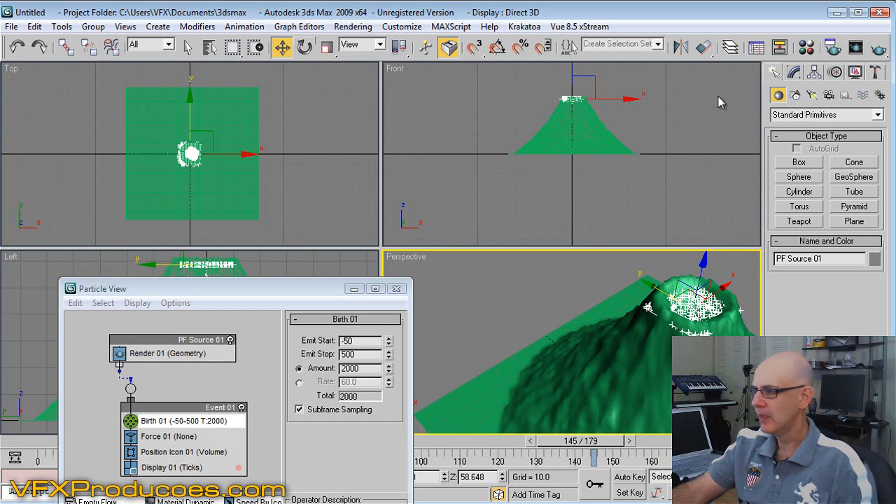
left_click(870, 98)
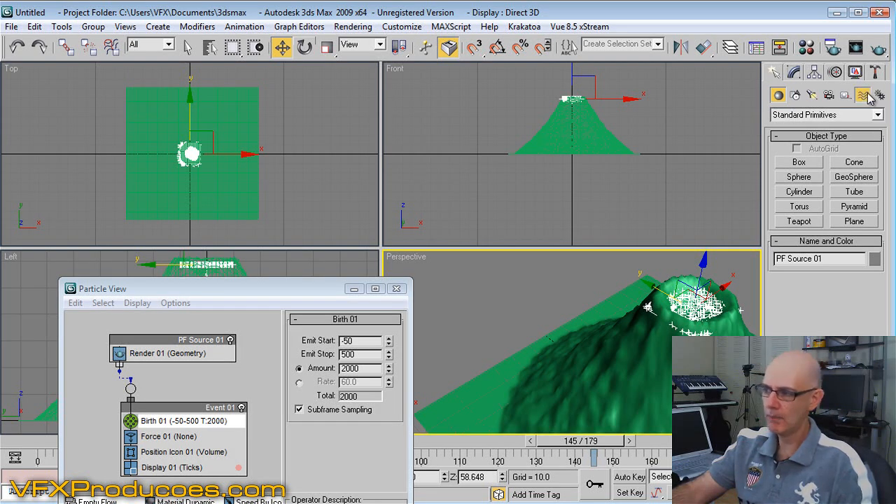
left_click(857, 208)
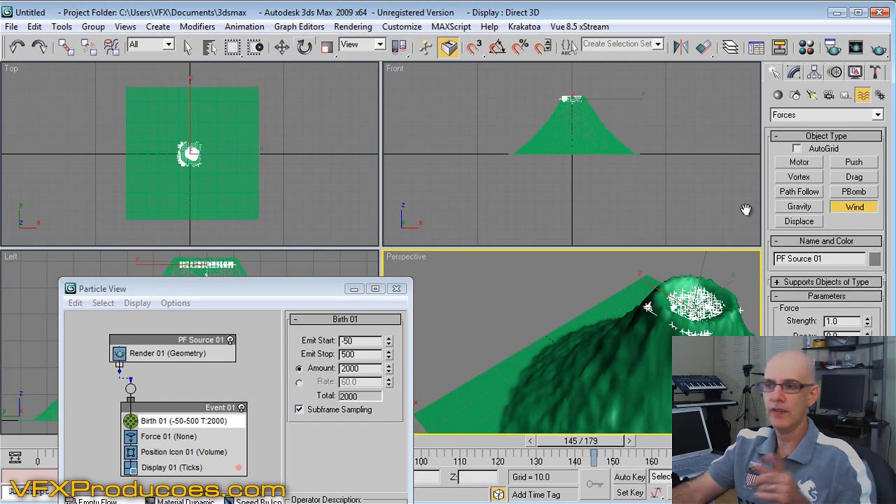
left_click(275, 133)
left_click_drag(280, 140, 287, 147)
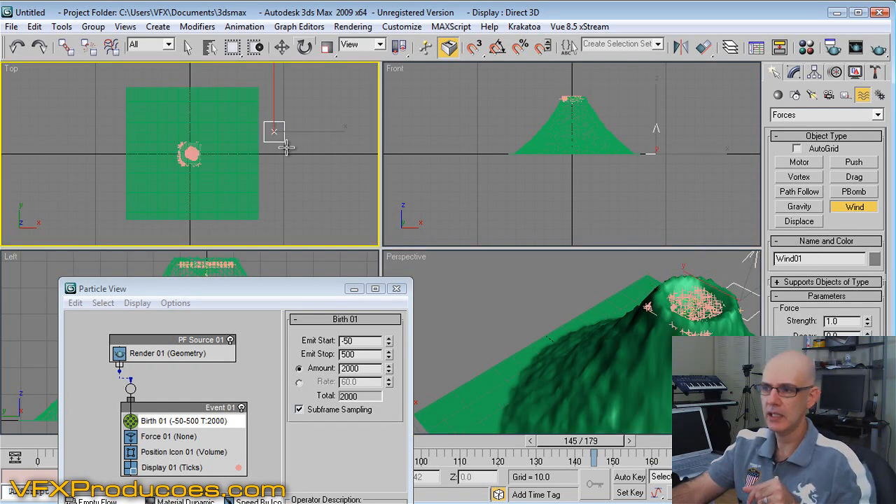
left_click(281, 47)
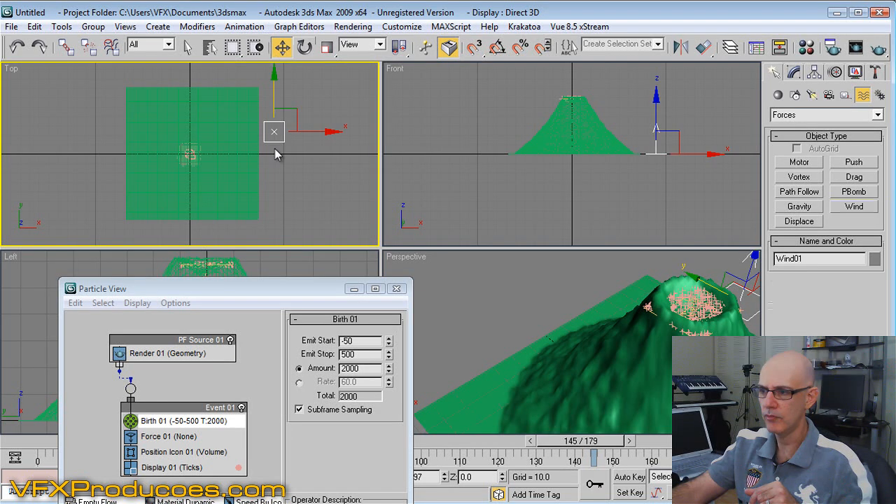
left_click_drag(279, 122, 247, 148)
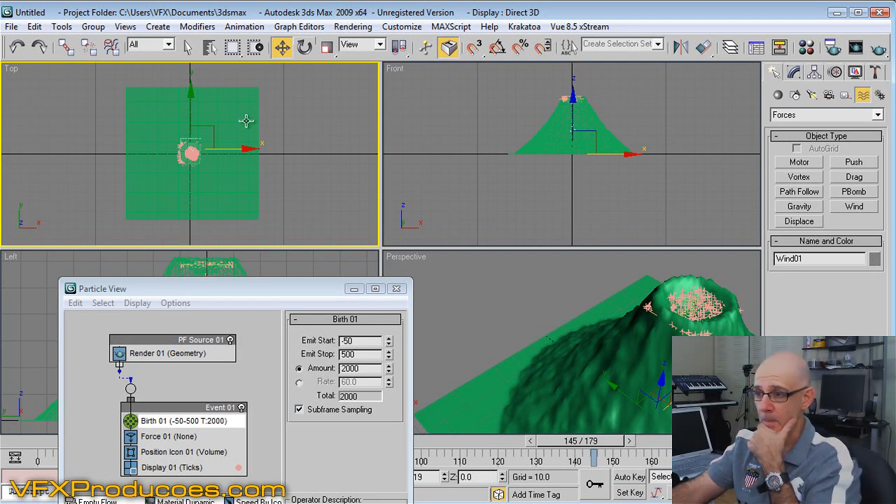
- Select the volcano plane and reset its absolute X and Y position to 0
left_click(228, 106)
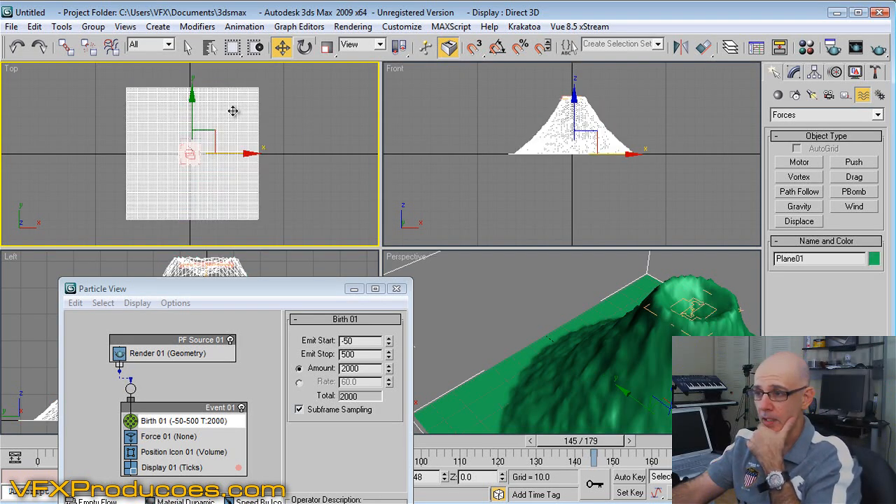
right_click(284, 47)
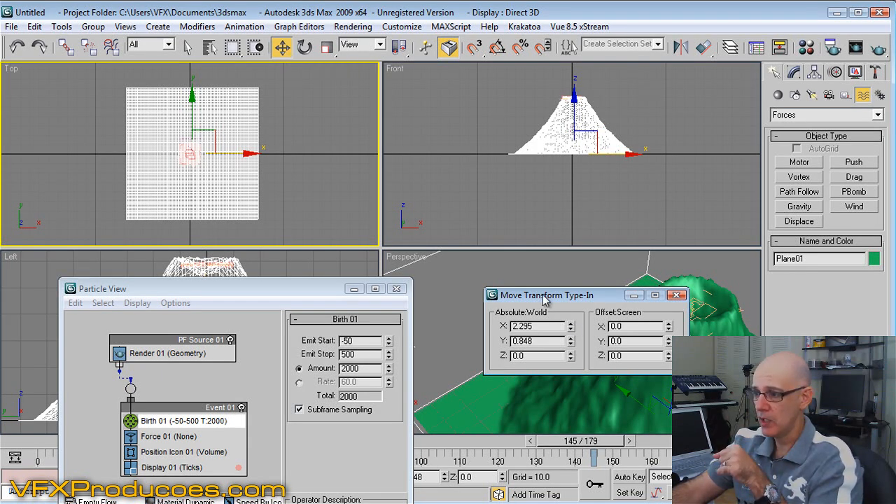
right_click(570, 326)
right_click(571, 341)
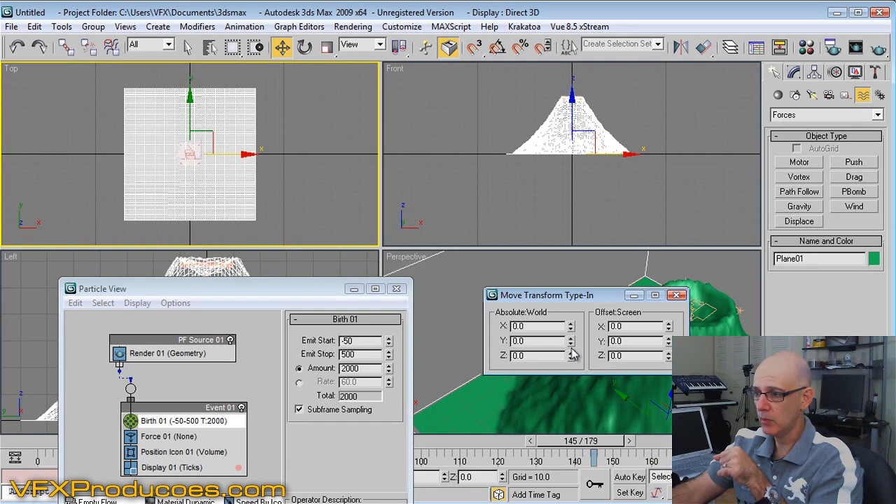
left_click(676, 295)
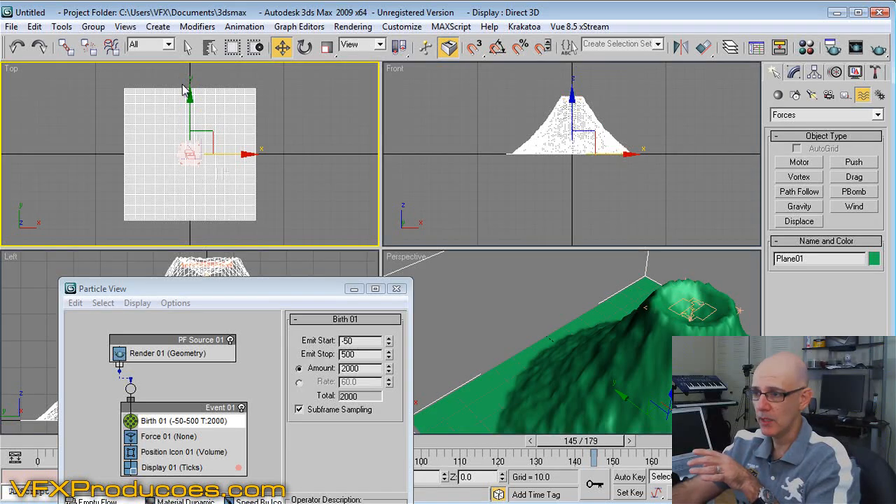
- Select PF Source 01 by name and check its absolute world coordinates
left_click(209, 46)
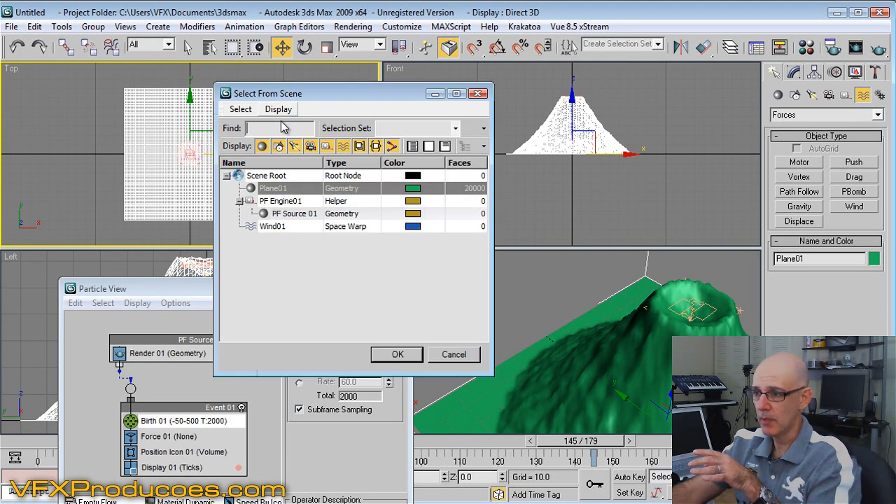
double_click(294, 216)
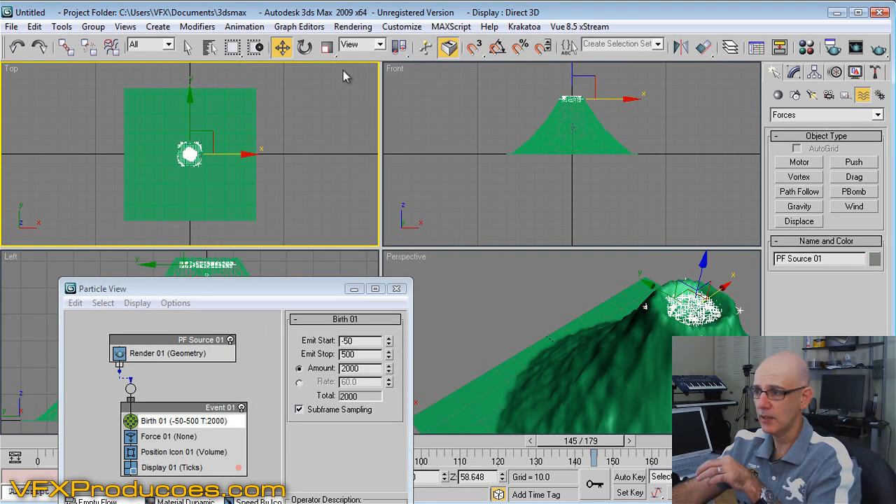
right_click(282, 48)
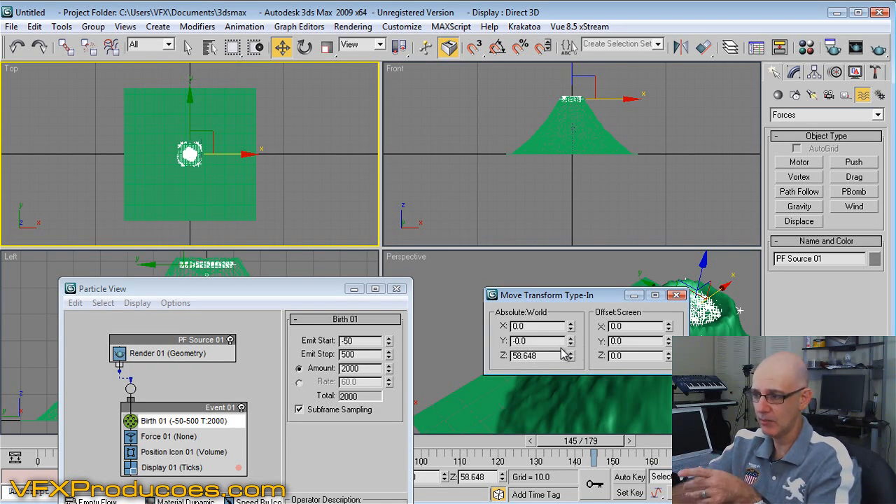
left_click(677, 296)
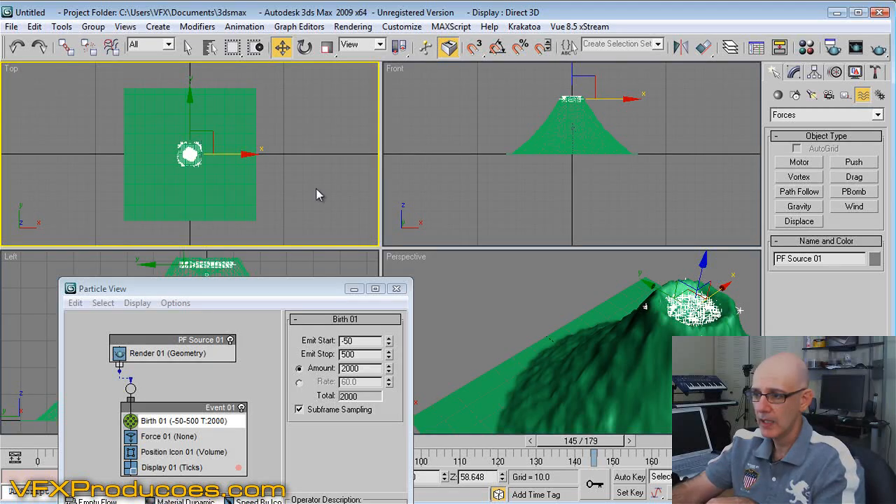
- Select Wind01 by name, move it up into the crater at about Y 0.351, Z 47.261, and scrub to frame 153
left_click(354, 289)
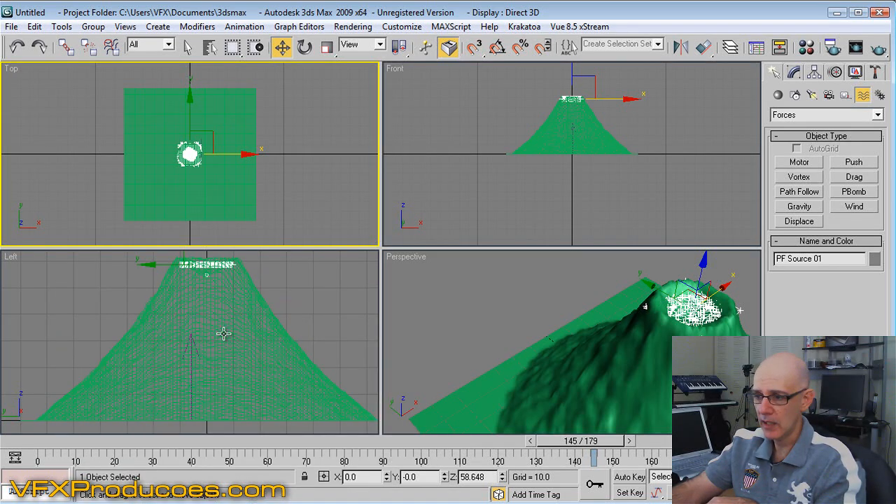
left_click(210, 47)
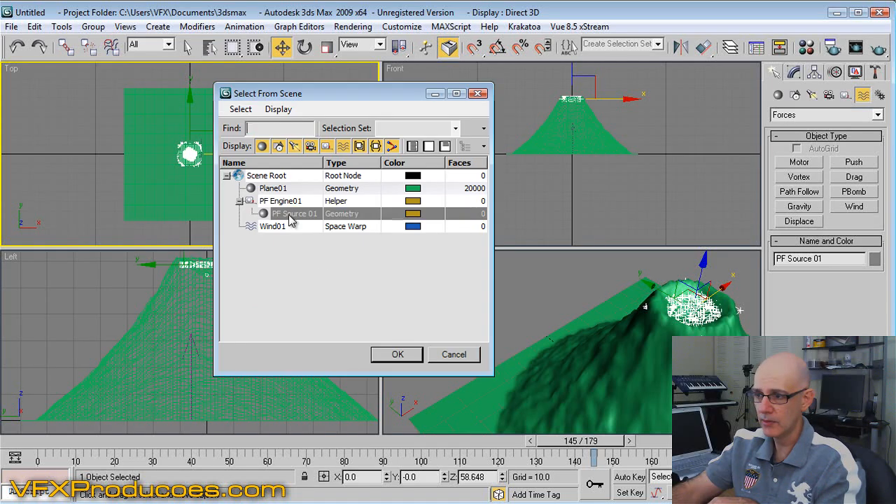
left_click(279, 227)
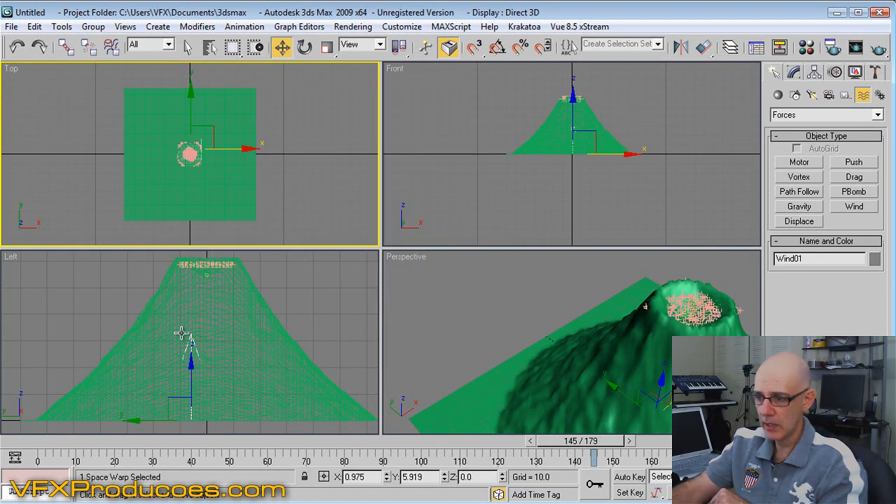
left_click_drag(191, 364, 259, 294)
middle_click_drag(310, 286, 314, 336)
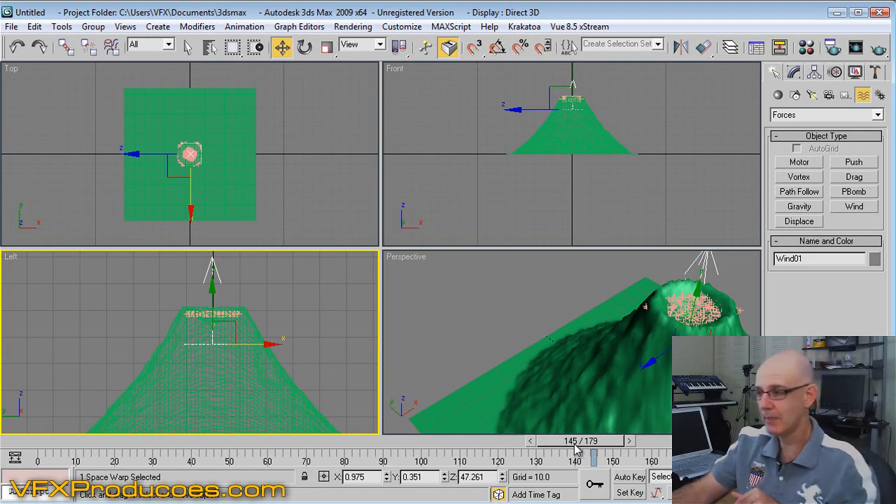
left_click_drag(579, 448, 608, 439)
key("w")
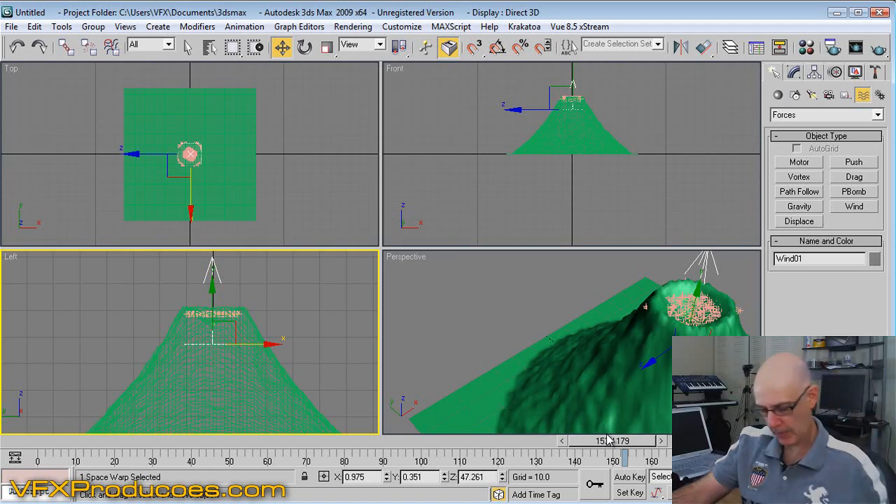
- Reopen Particle View with a taller event area and add Wind01 to Force 01's space warps
key("6")
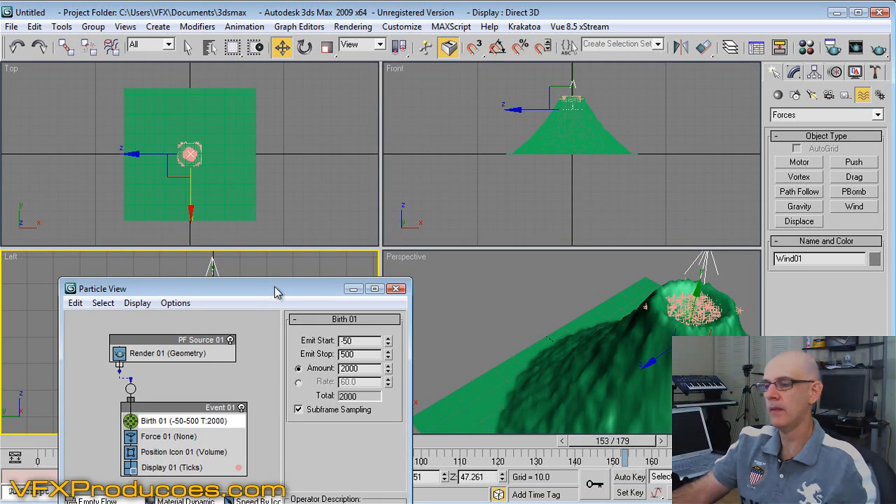
left_click_drag(256, 294, 245, 48)
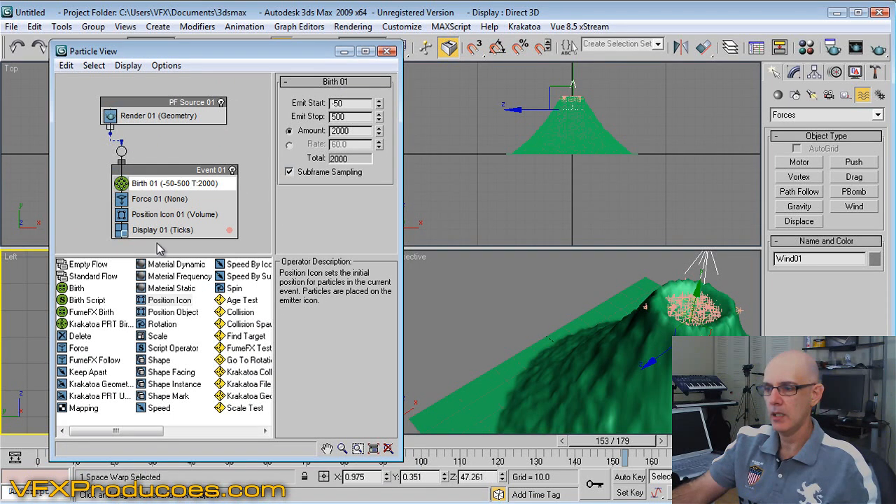
left_click_drag(264, 255, 265, 310)
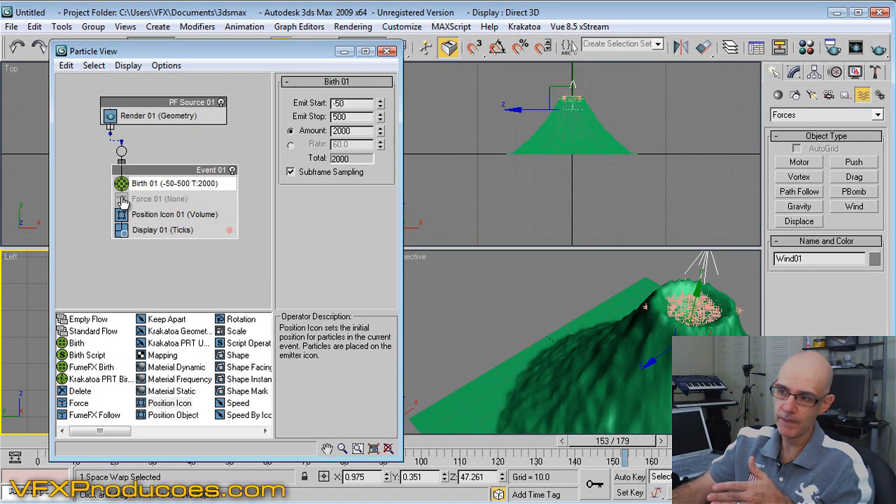
left_click(142, 202)
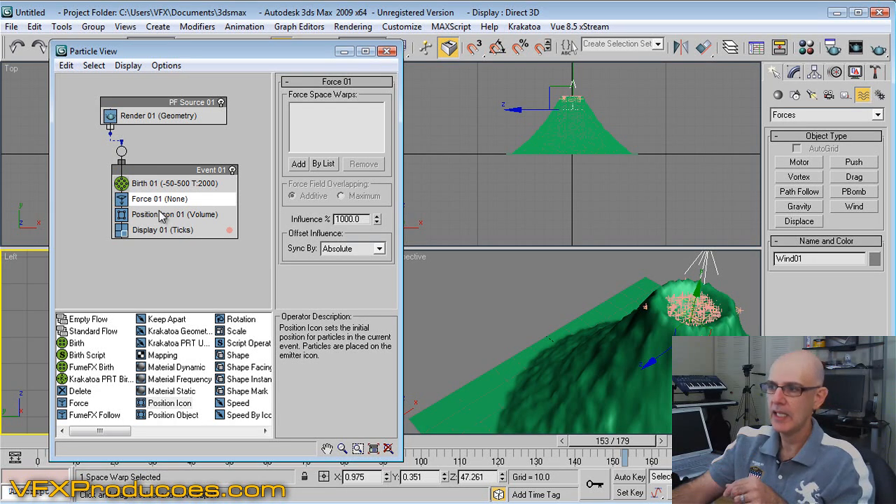
left_click(326, 164)
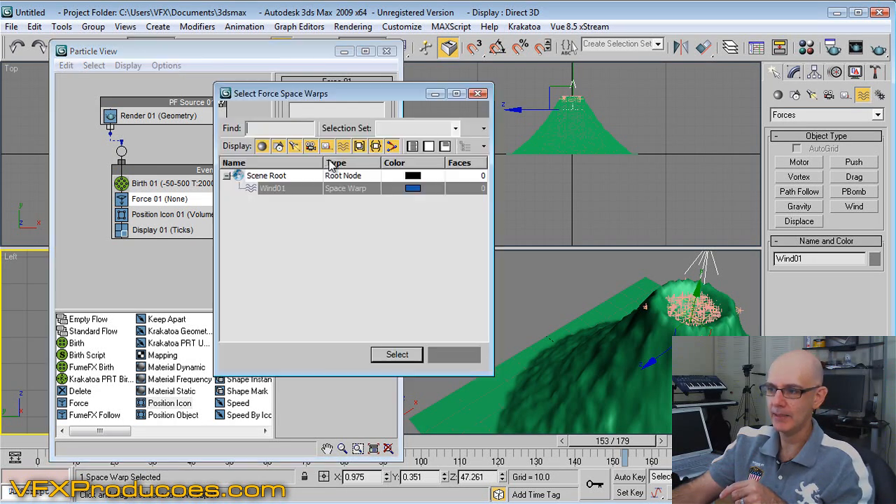
left_click(280, 193)
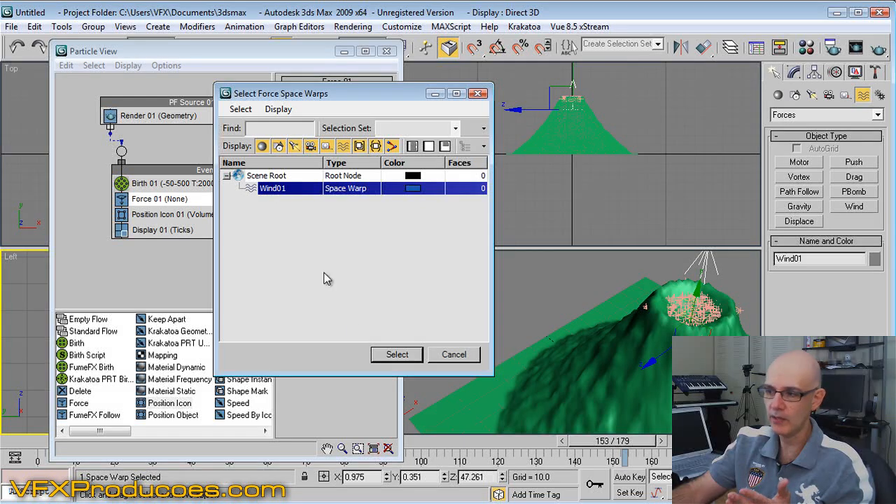
left_click(385, 354)
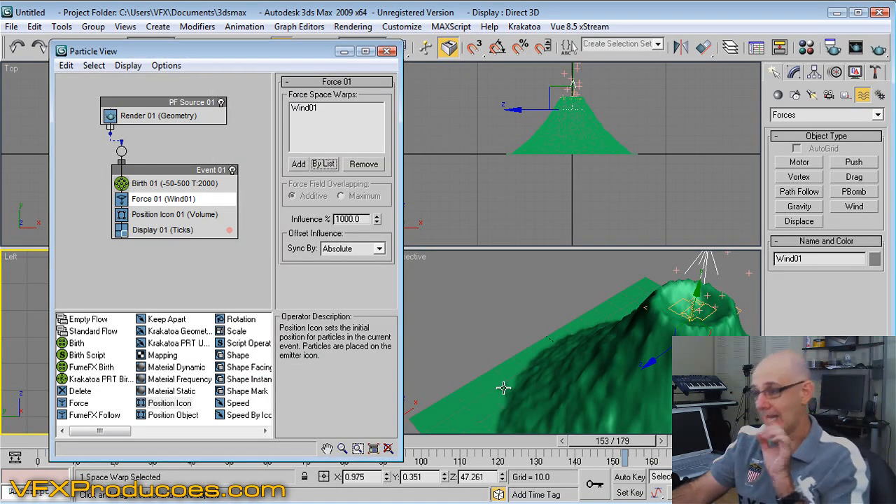
- Deselect everything and examine the wind-driven particles above the crater from the side in a maximized Perspective view
middle_click_drag(536, 318, 519, 376)
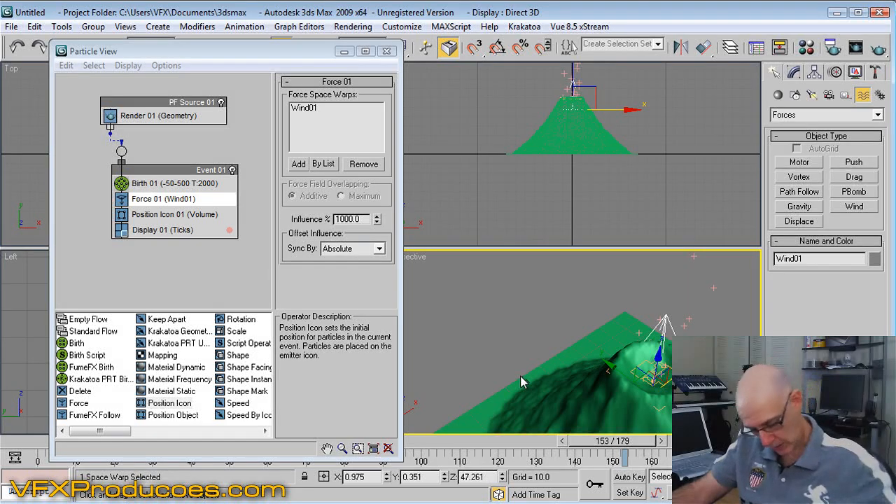
left_click(560, 303)
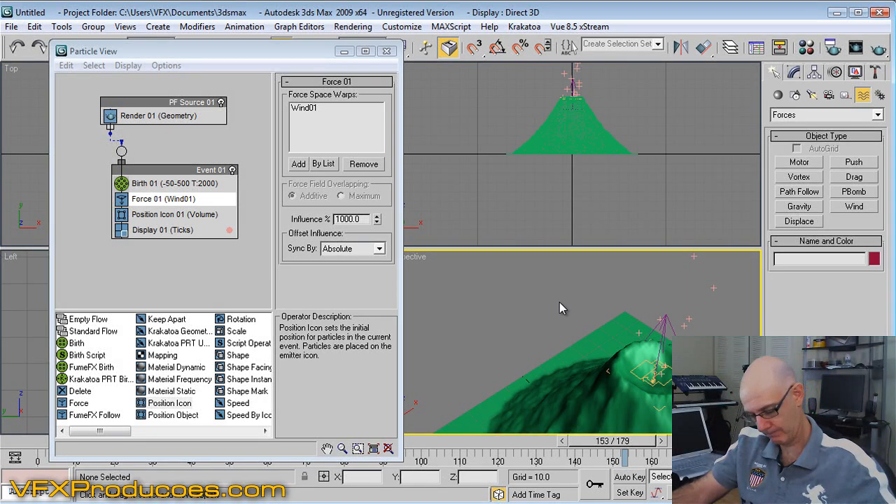
key("alt+w")
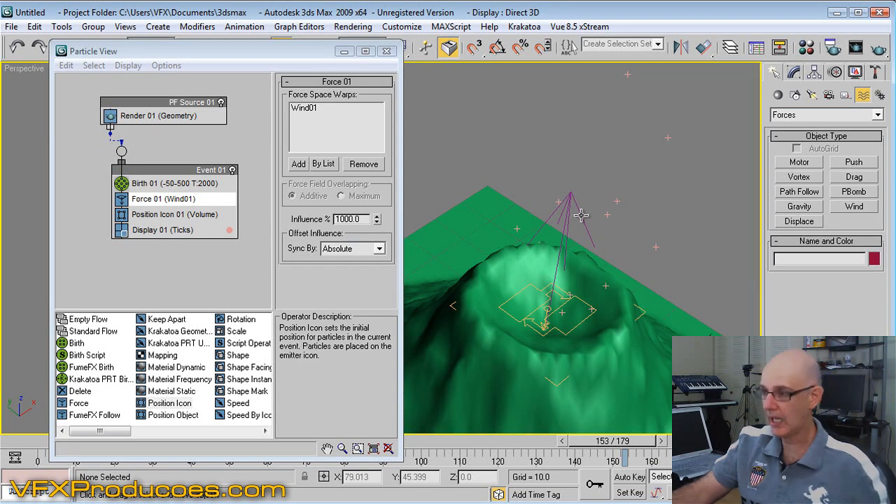
middle_click_drag(538, 176, 584, 215, "alt")
middle_click_drag(516, 226, 592, 333)
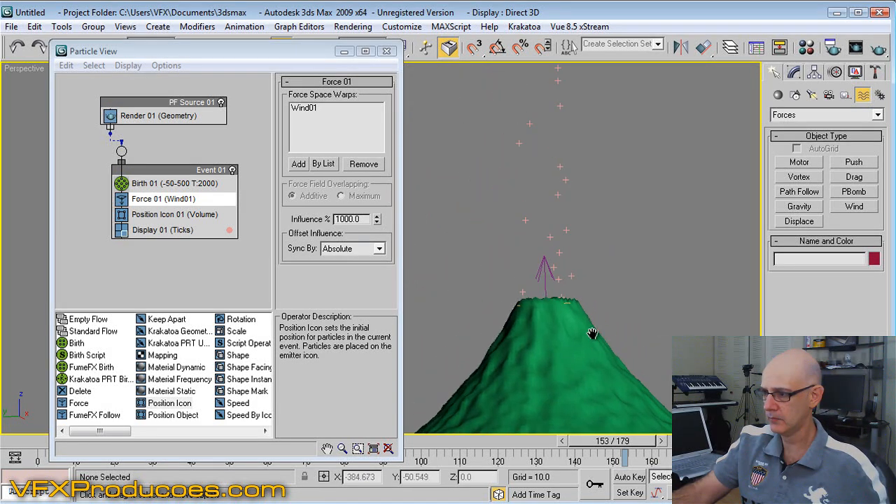
- Scrub the animation back to frame 96 and check the rising particles in a wider view of the crater
scroll(591, 335, "down", 2)
middle_click_drag(539, 316, 573, 371)
left_click_drag(612, 441, 402, 433)
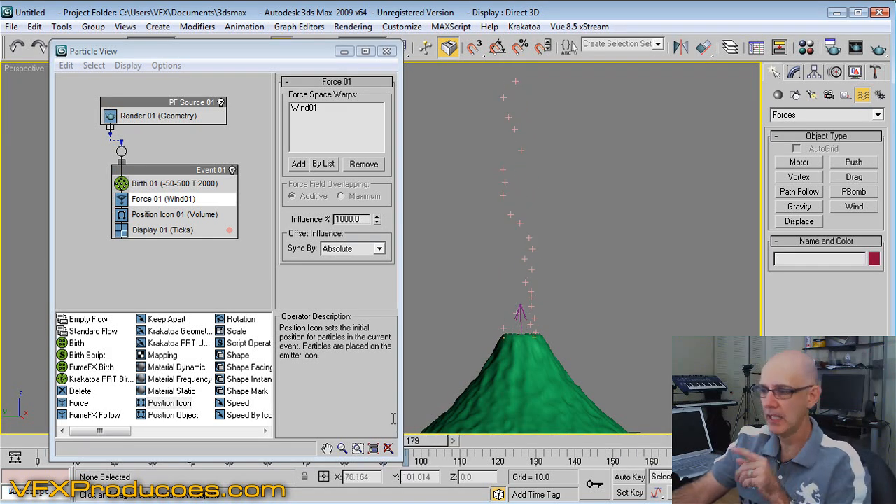
- Set the Display 01 particle colour to pure white (RGB 255, 255, 255)
left_click(230, 232)
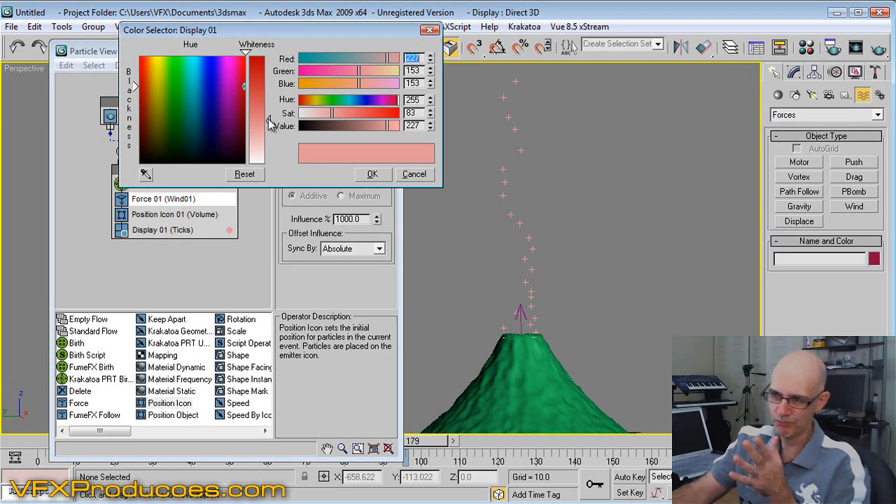
left_click_drag(271, 124, 270, 165)
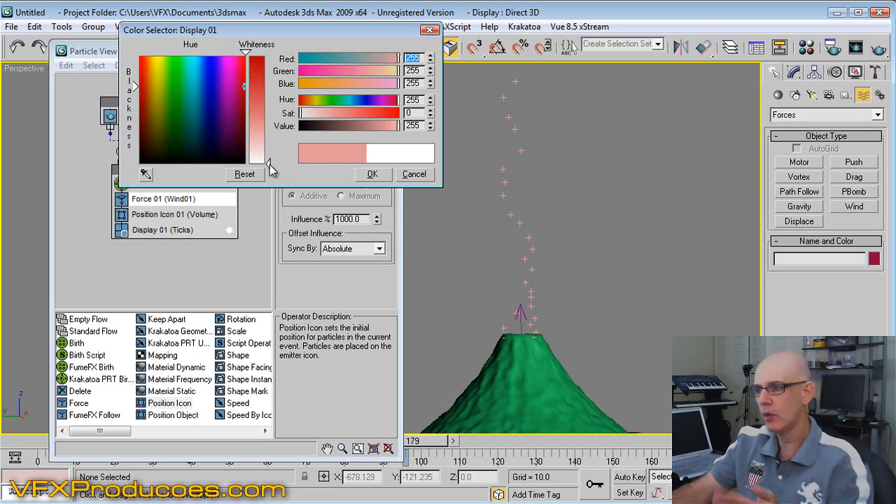
left_click(372, 174)
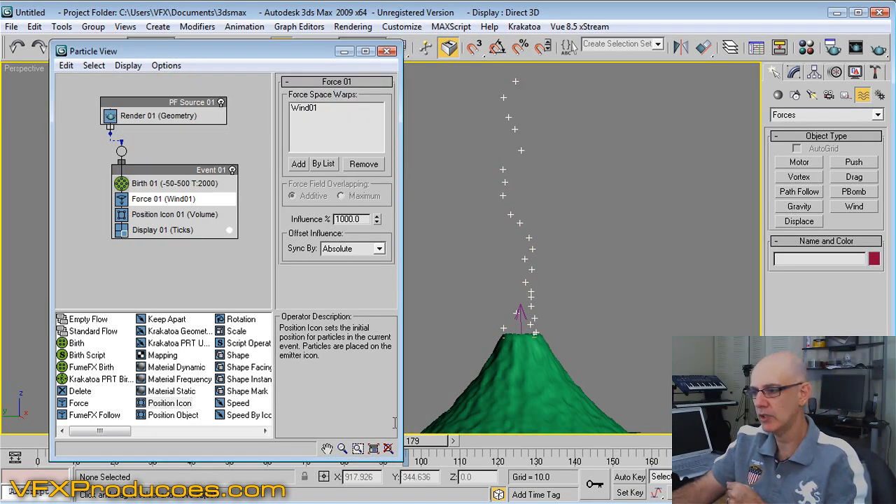
- Close Particle View and scrub to frame 123 to review the particle eruption
left_click(389, 52)
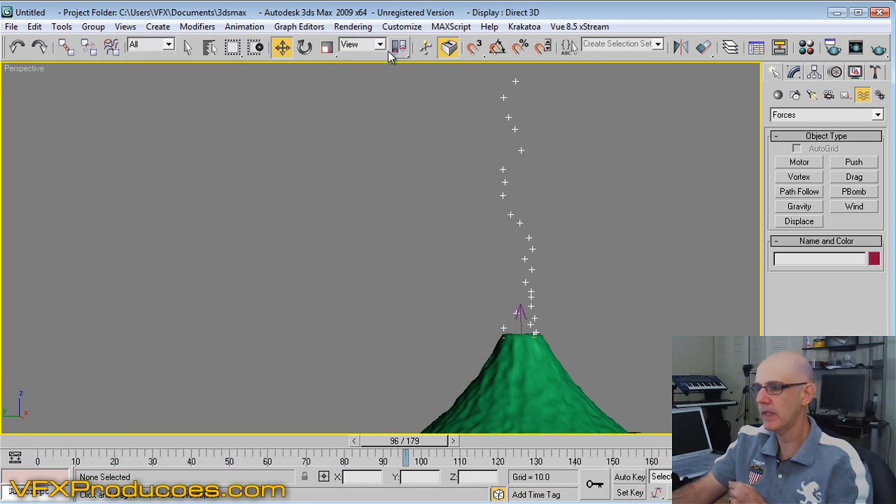
left_click_drag(420, 442, 515, 428)
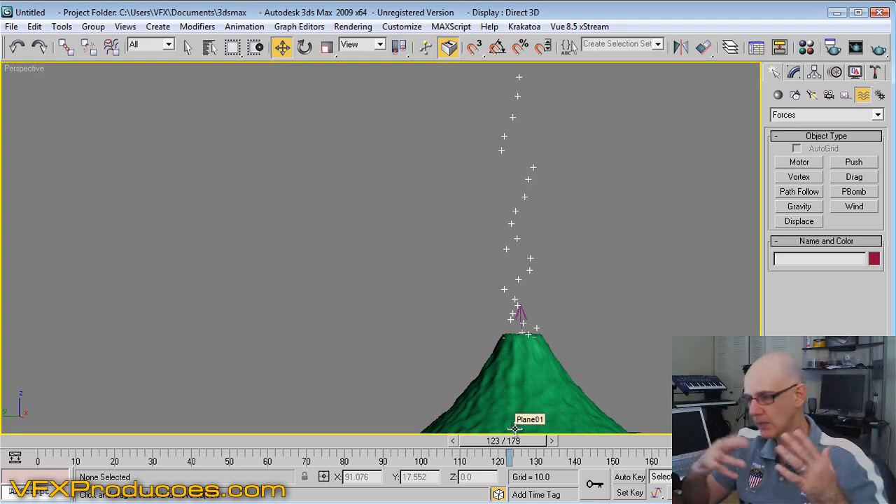